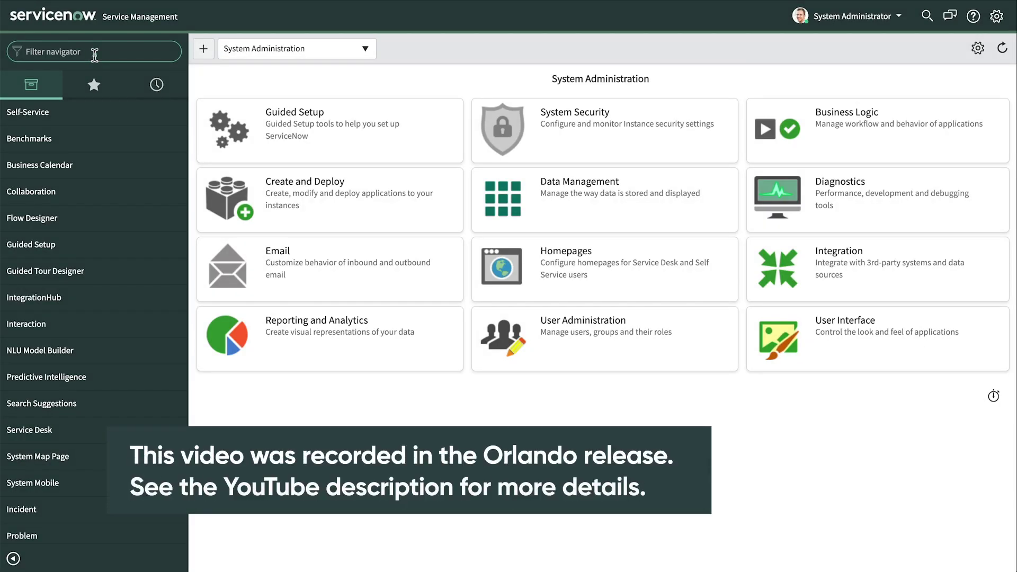
# Filter the navigator for 'safety' and open the Issue > All list
pyautogui.click(94, 53)
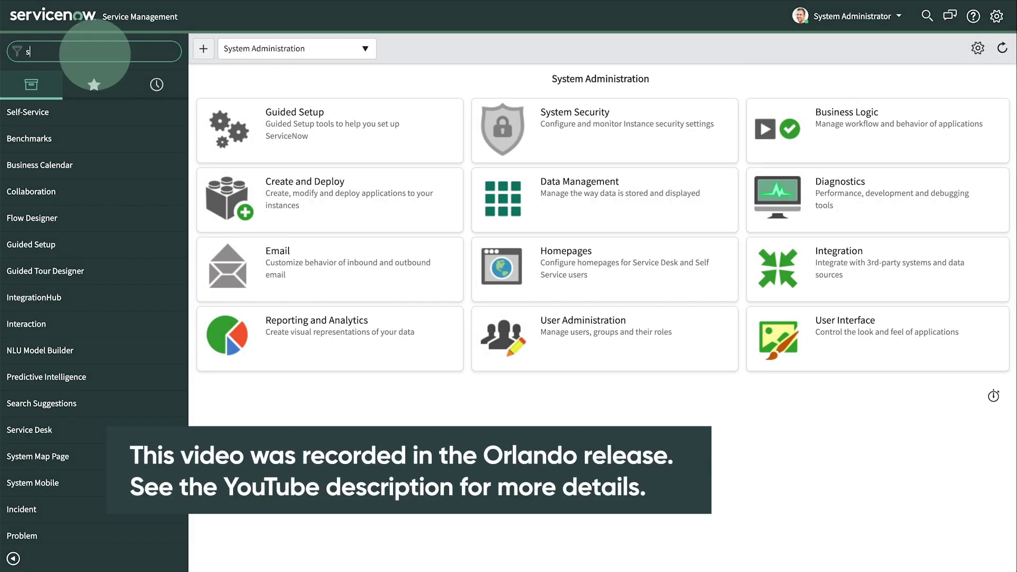
pyautogui.write('safety')
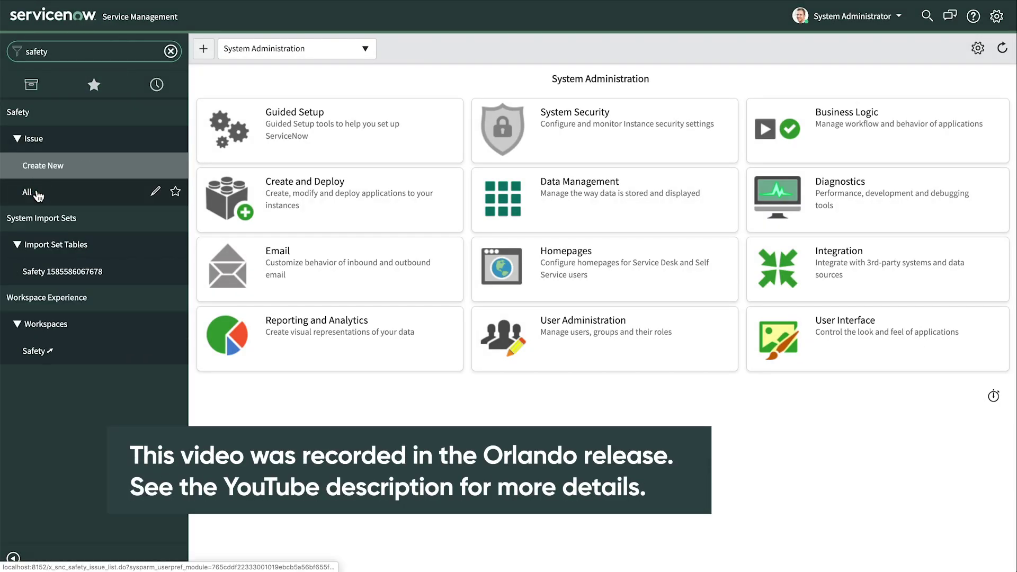
pyautogui.click(37, 190)
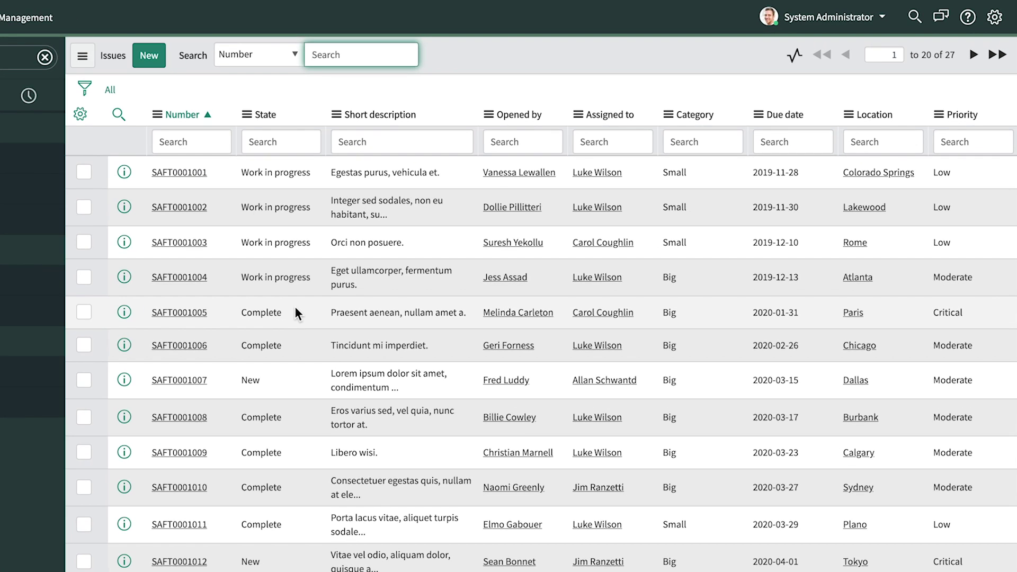
# Filter out issues whose State is Complete, leaving 15 records
pyautogui.rightClick(295, 309)
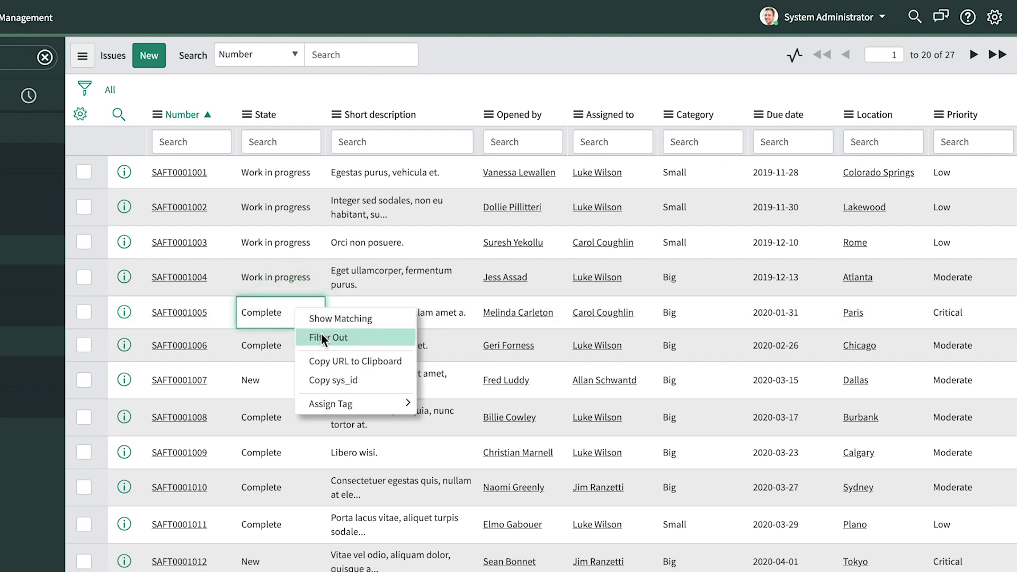
pyautogui.click(321, 335)
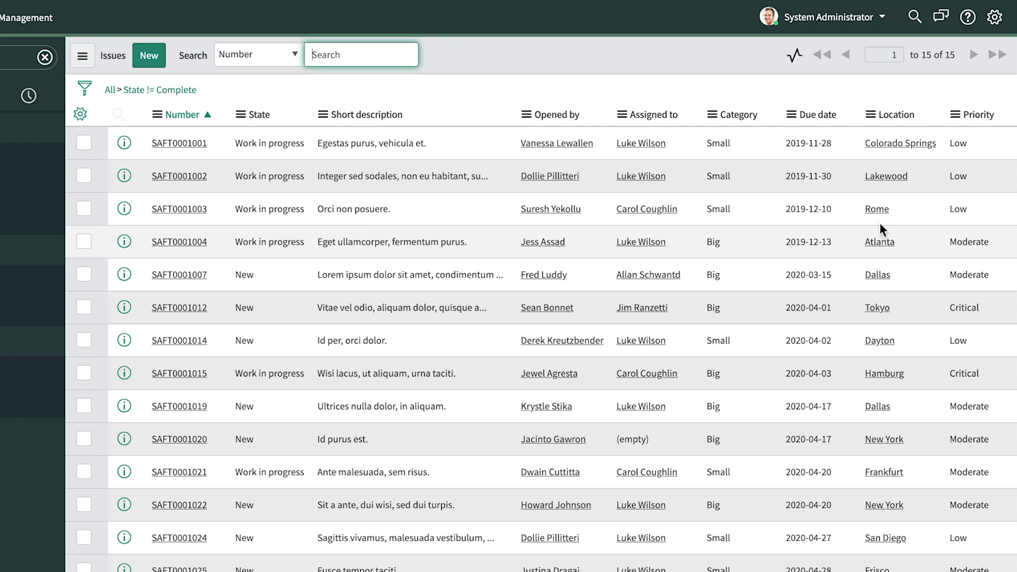
pyautogui.click(899, 214)
pyautogui.rightClick(899, 214)
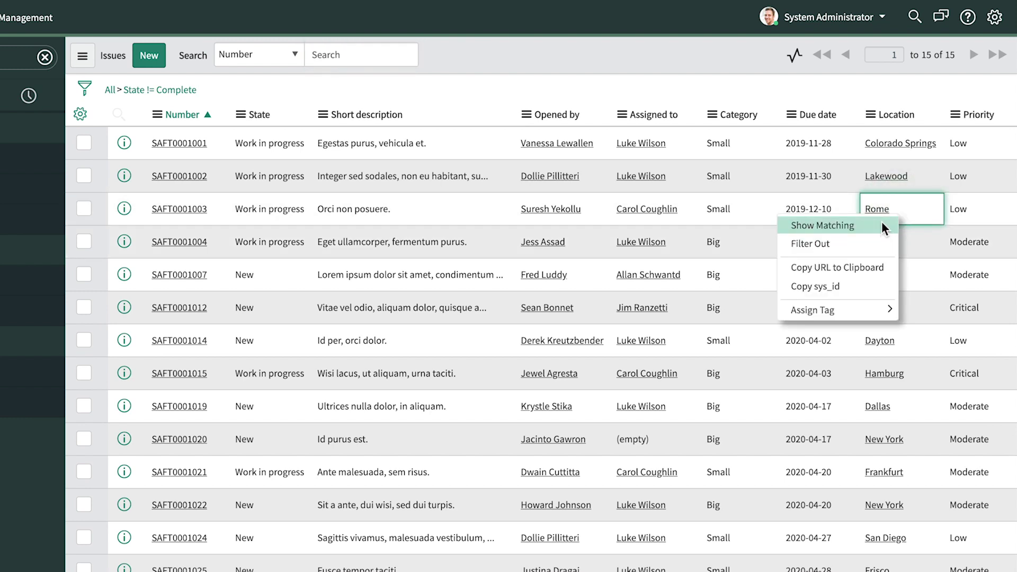
pyautogui.click(748, 211)
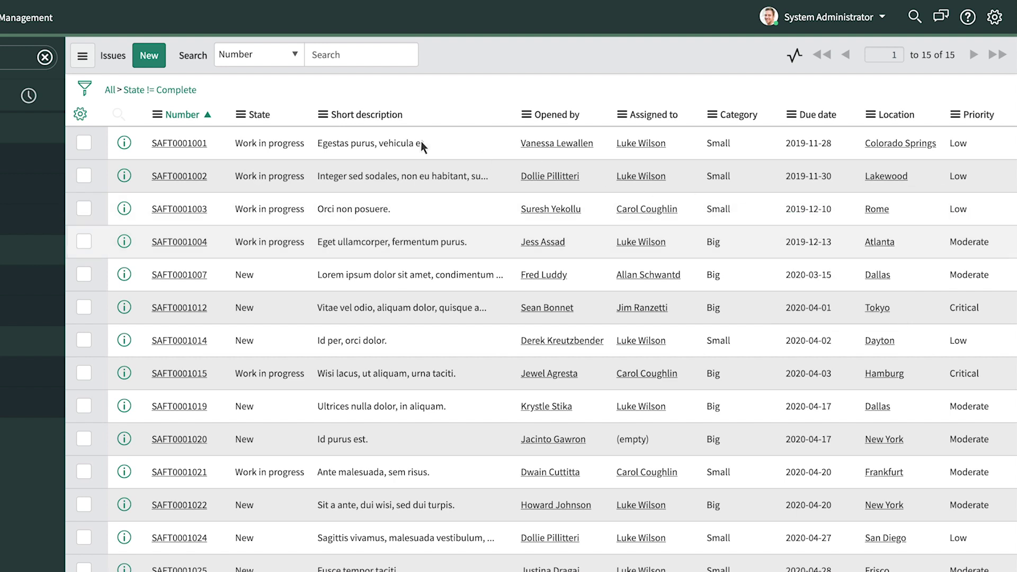
pyautogui.click(84, 90)
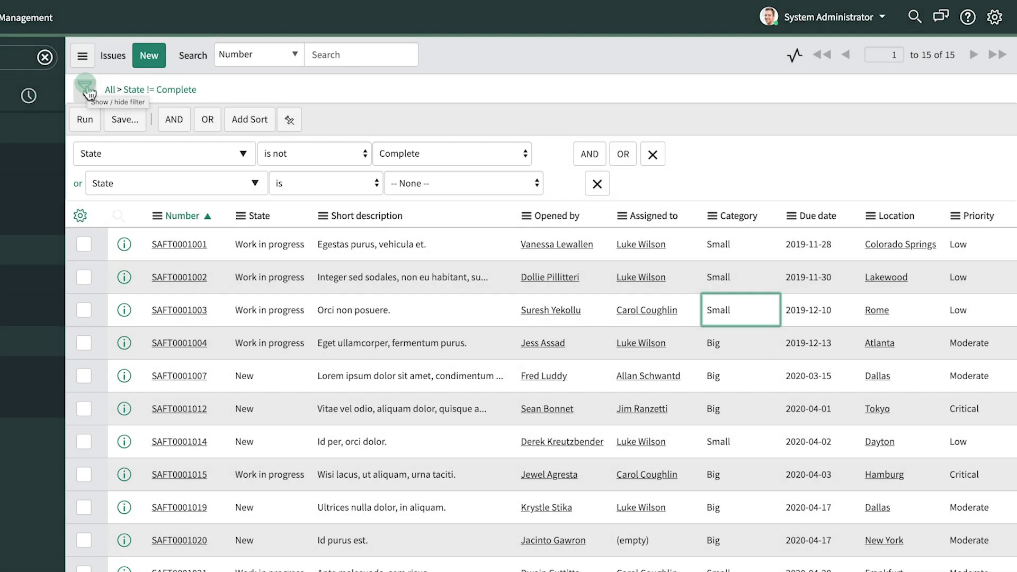
pyautogui.click(85, 91)
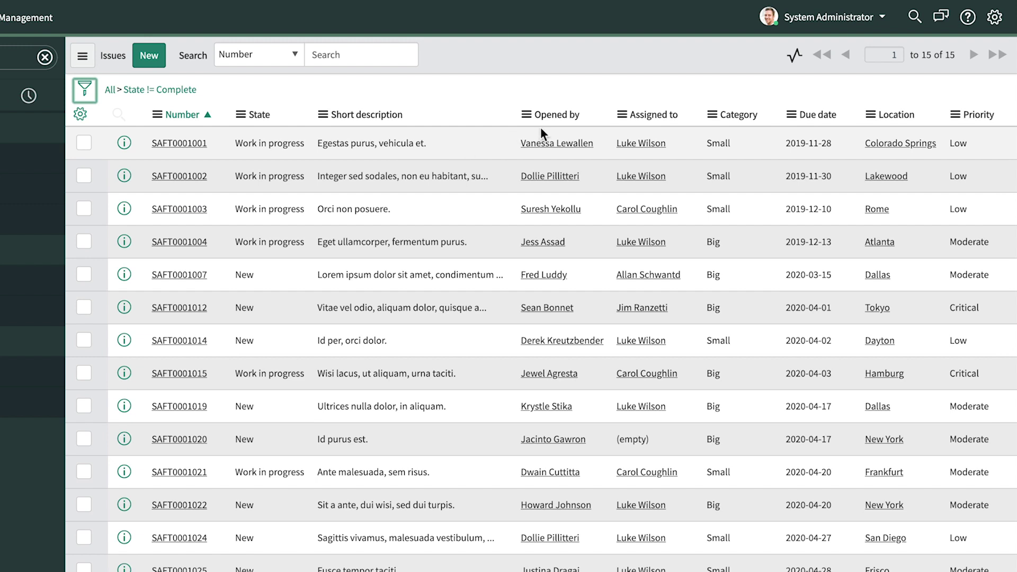
# Chart the issues by Category as a pie titled 'Active safety issues by category', rerun and save it
pyautogui.click(712, 115)
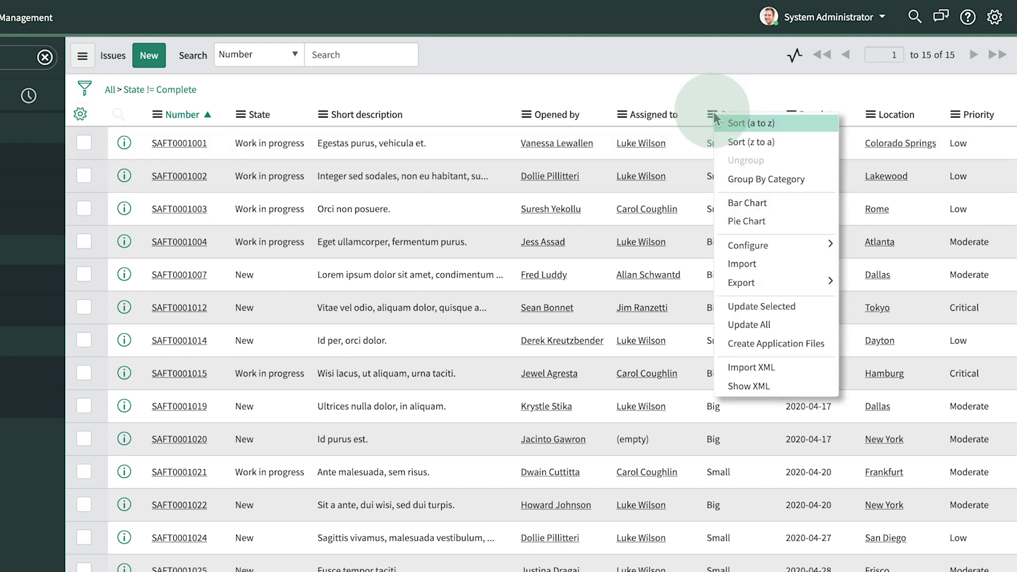
pyautogui.click(745, 222)
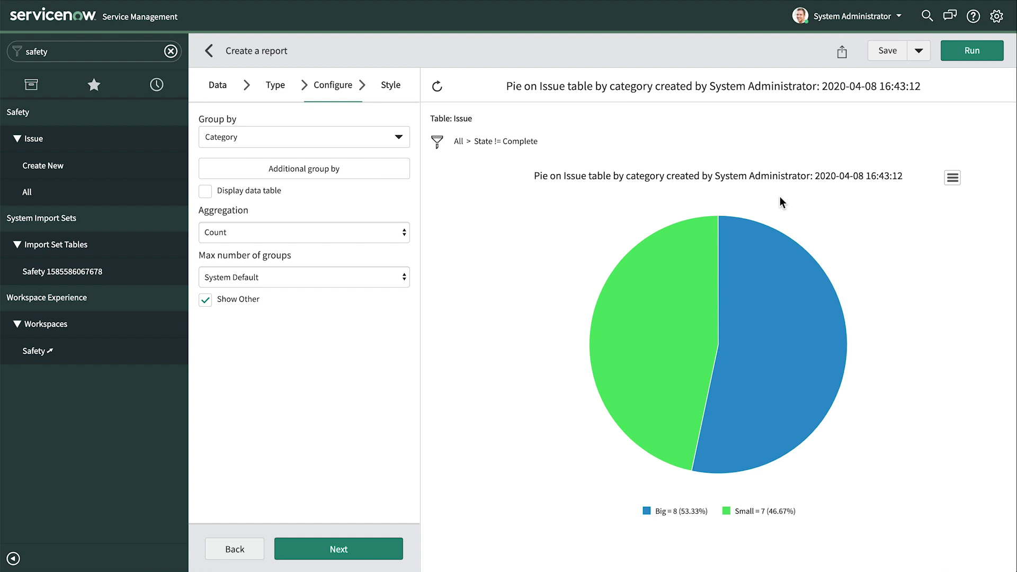
pyautogui.click(748, 87)
pyautogui.hotkey('ctrl', 'a')
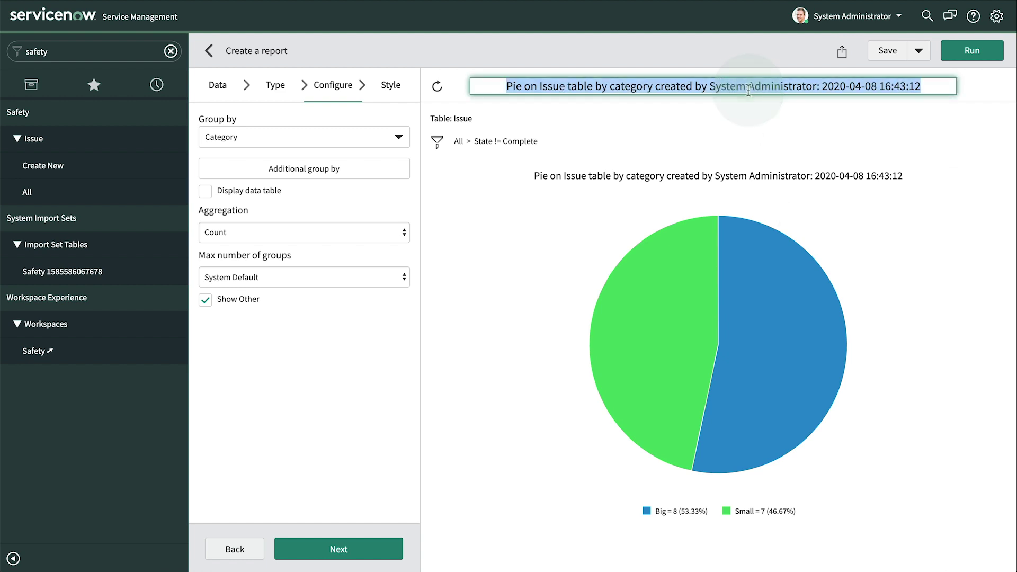
pyautogui.write('Active safety issues by category')
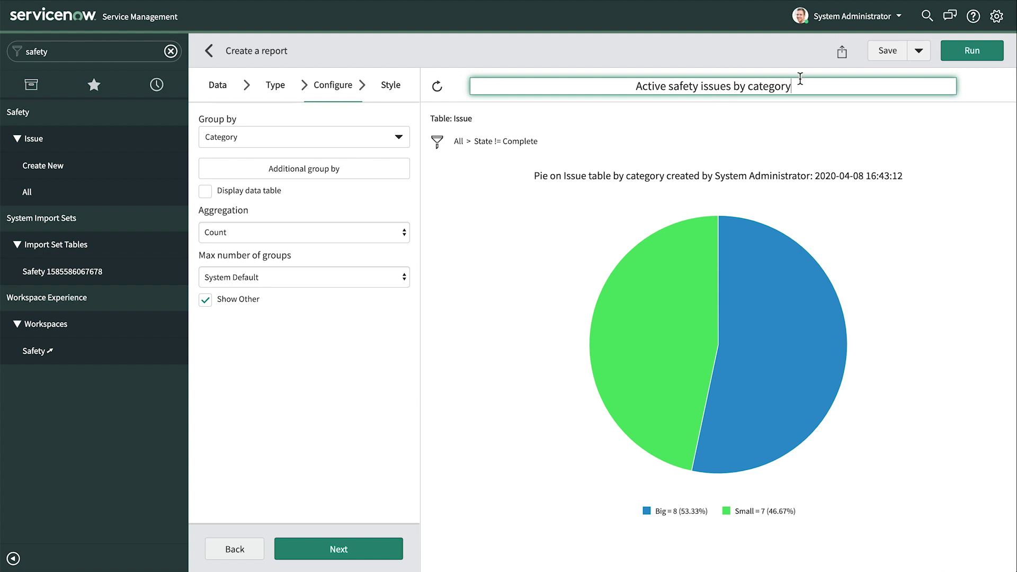
pyautogui.click(959, 55)
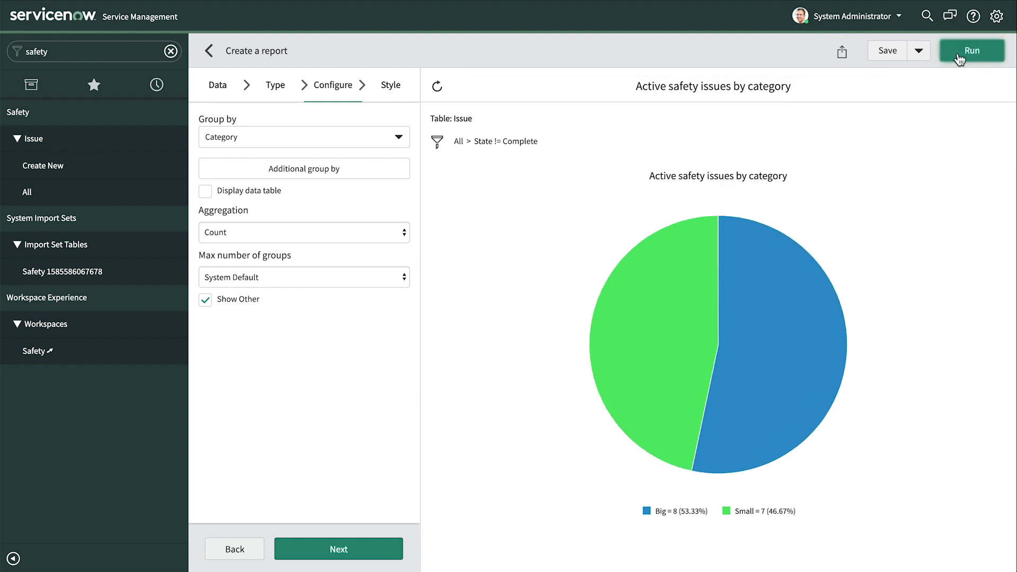
pyautogui.click(883, 53)
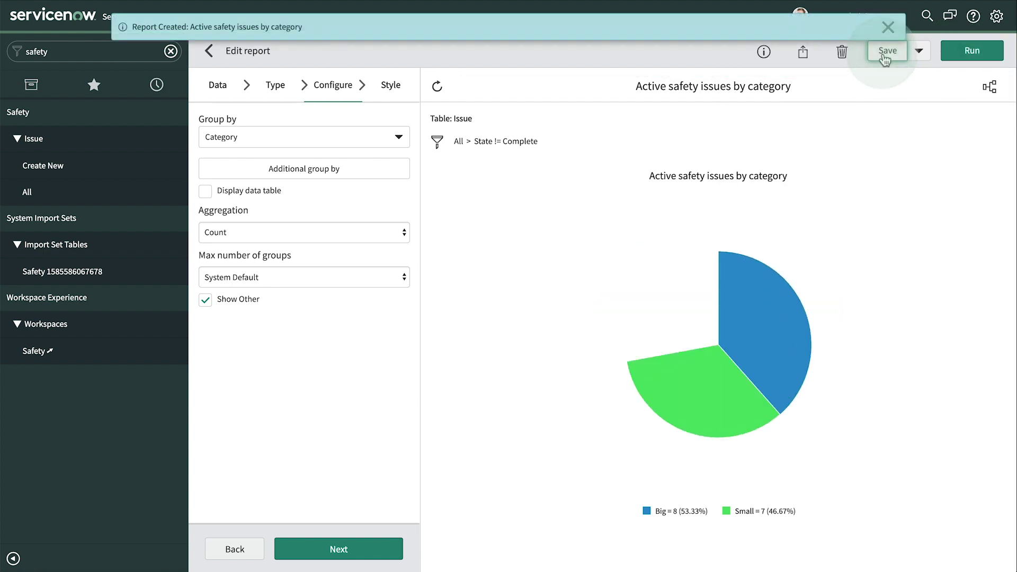
pyautogui.click(803, 53)
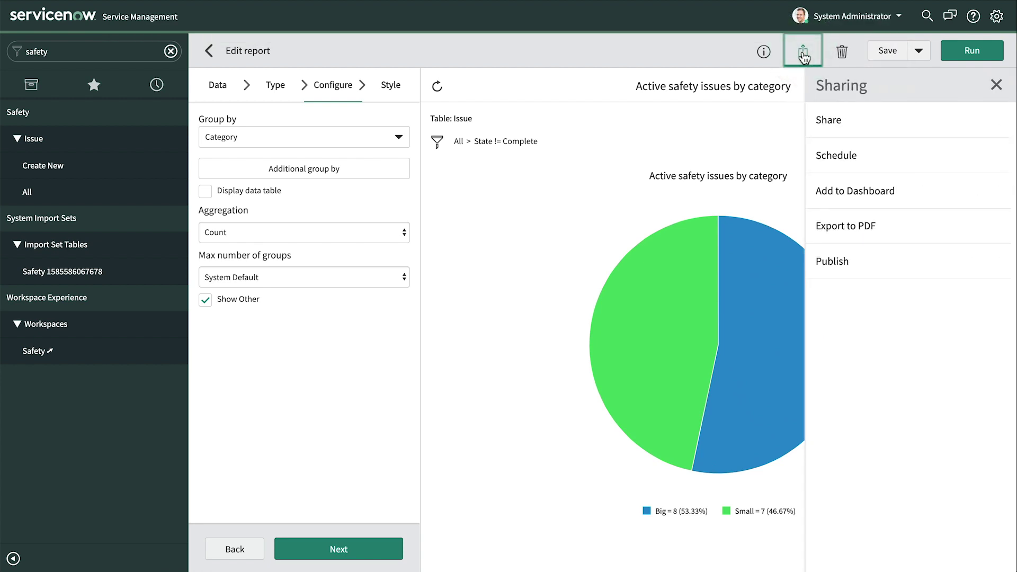
# Make the pie report visible to the Safety Department group under Groups and Users
pyautogui.click(822, 115)
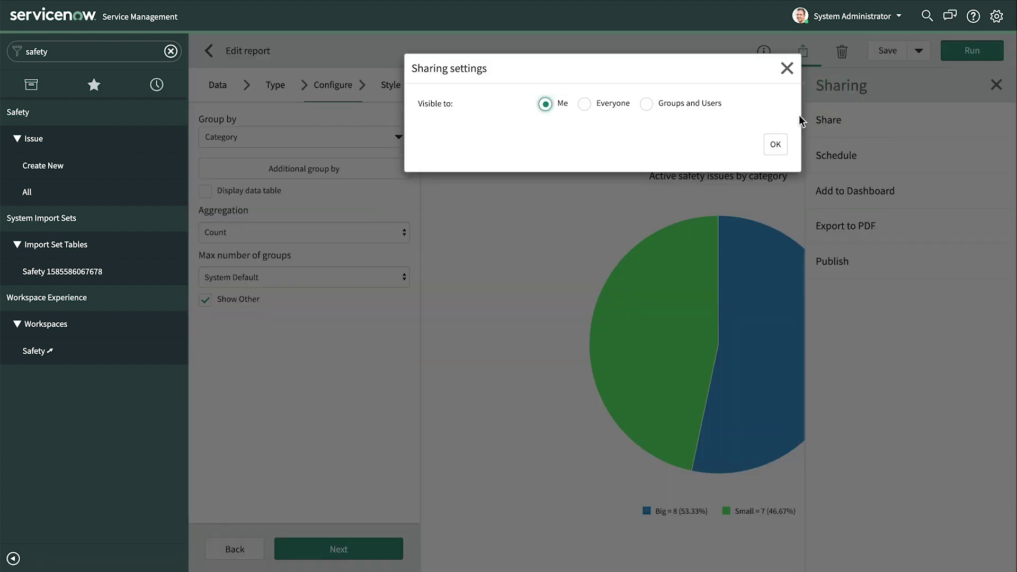
pyautogui.click(646, 104)
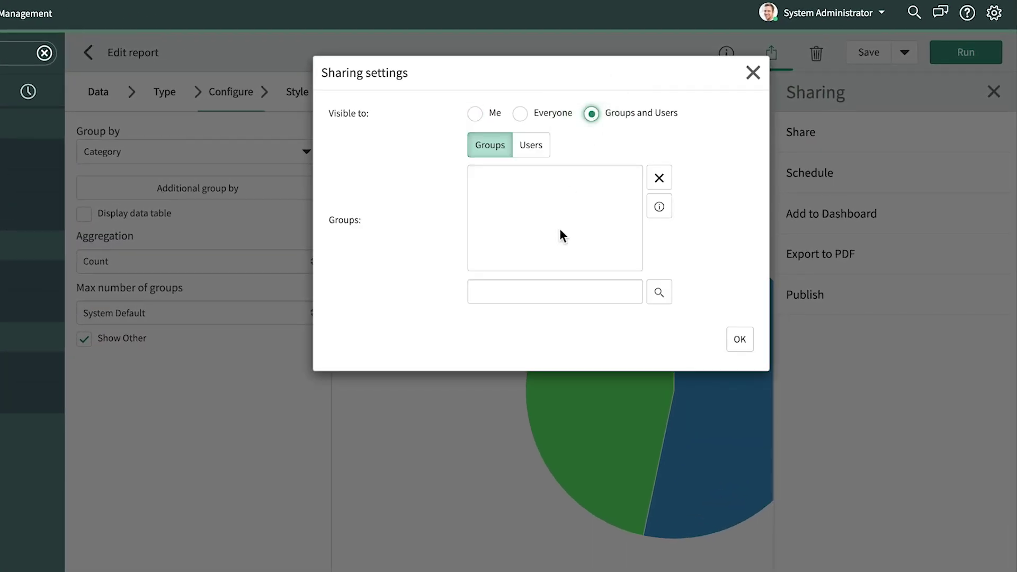
pyautogui.click(536, 294)
pyautogui.write('safety')
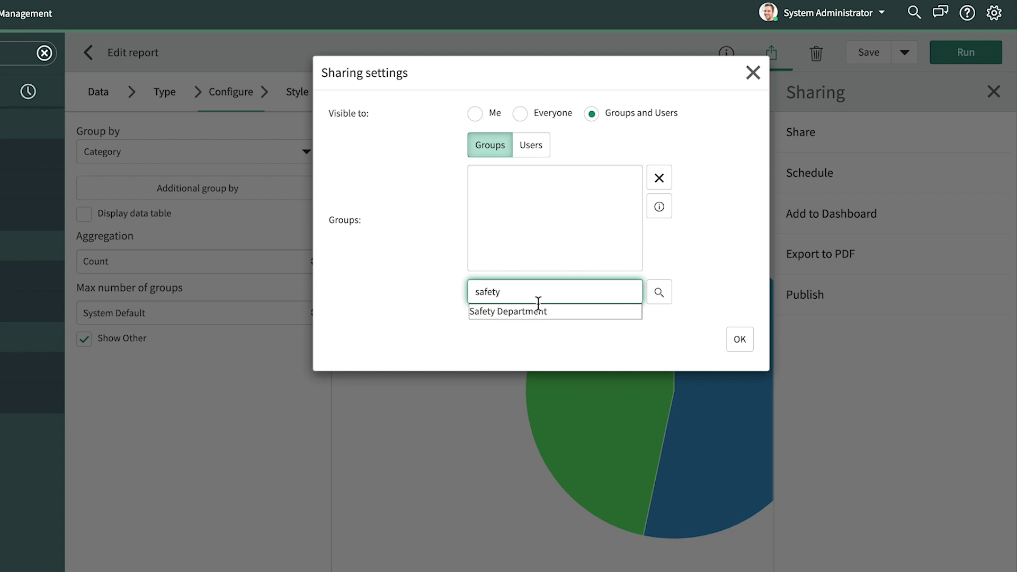
pyautogui.click(540, 312)
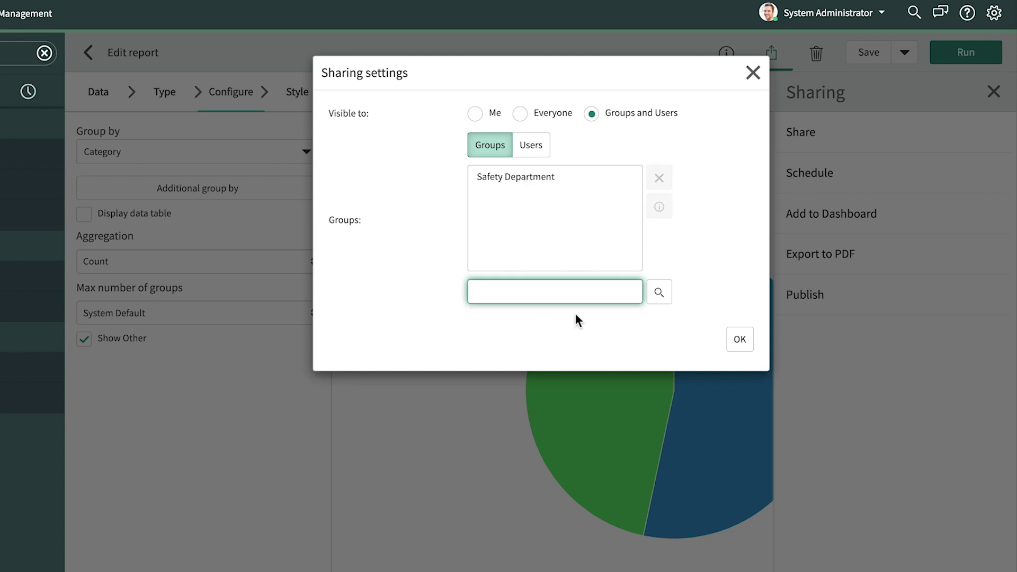
pyautogui.click(740, 340)
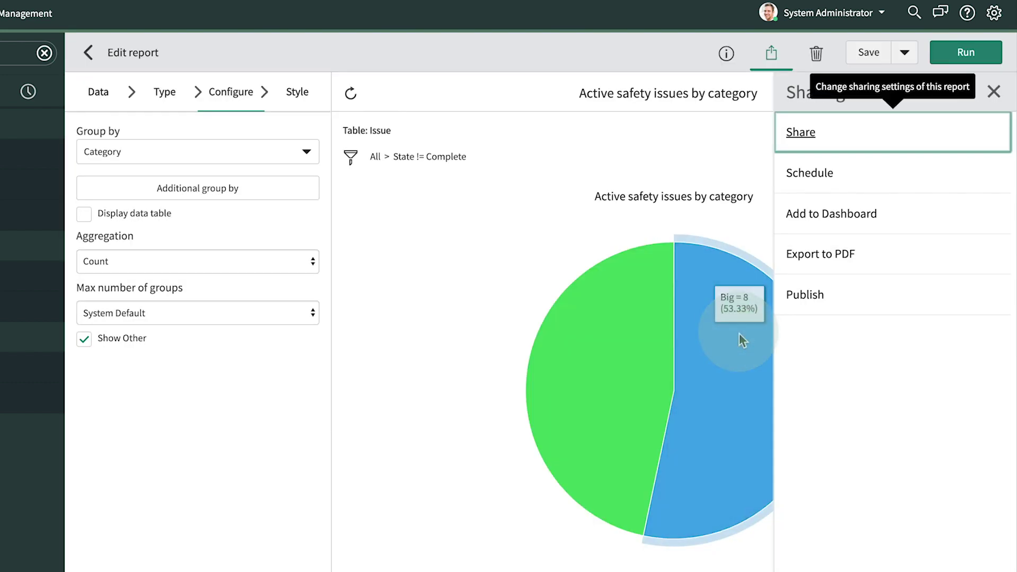
pyautogui.click(998, 100)
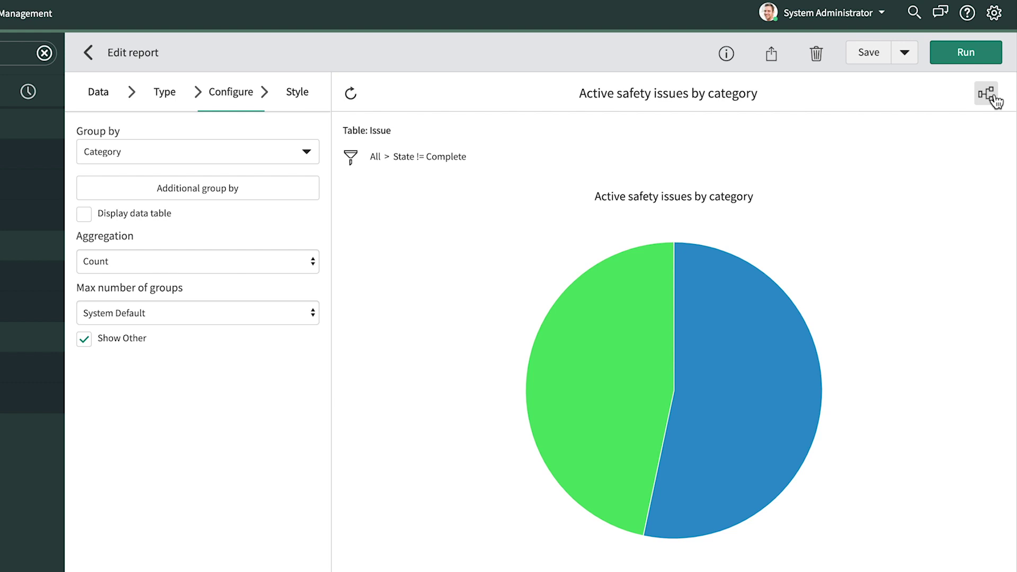
# Open Studio from the navigator and load the Safety application
pyautogui.click(96, 52)
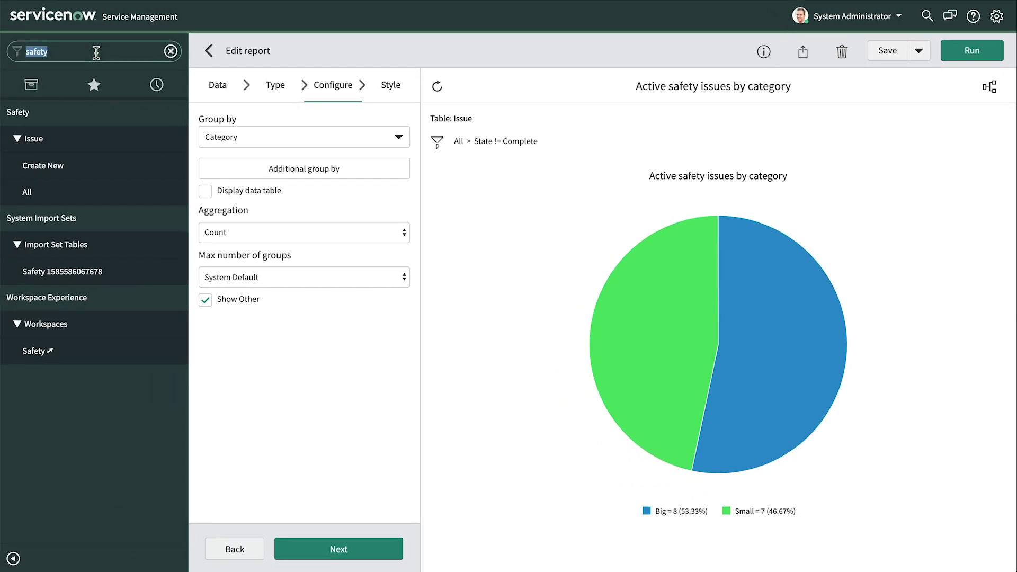
pyautogui.press('BackSpace')
pyautogui.write('studio')
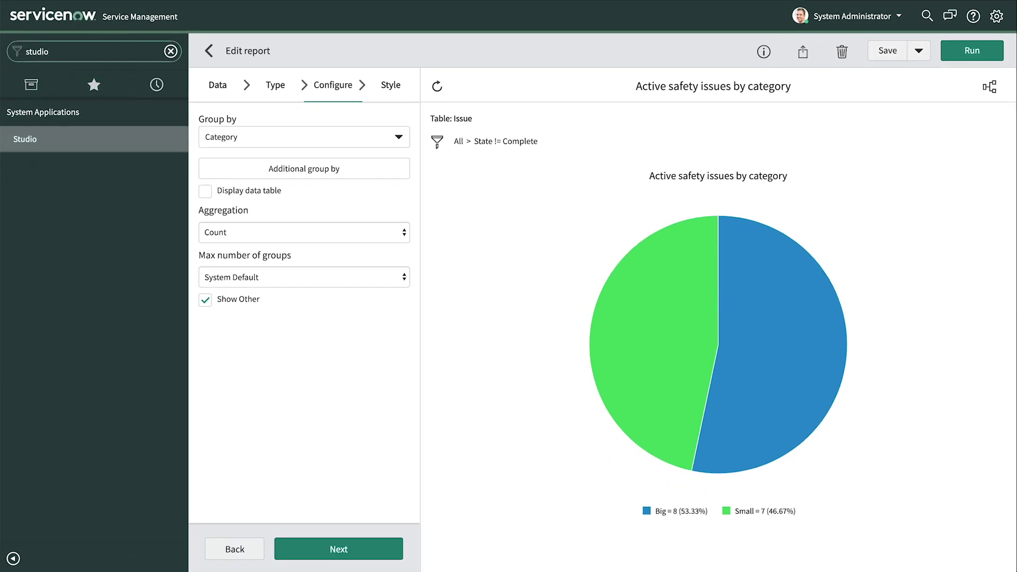
pyautogui.click(26, 138)
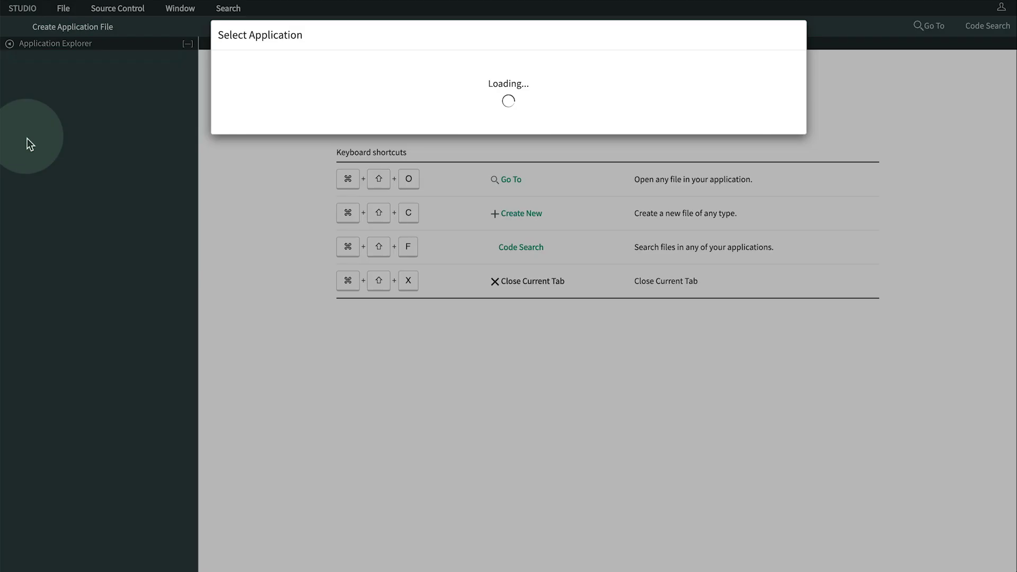
pyautogui.click(277, 173)
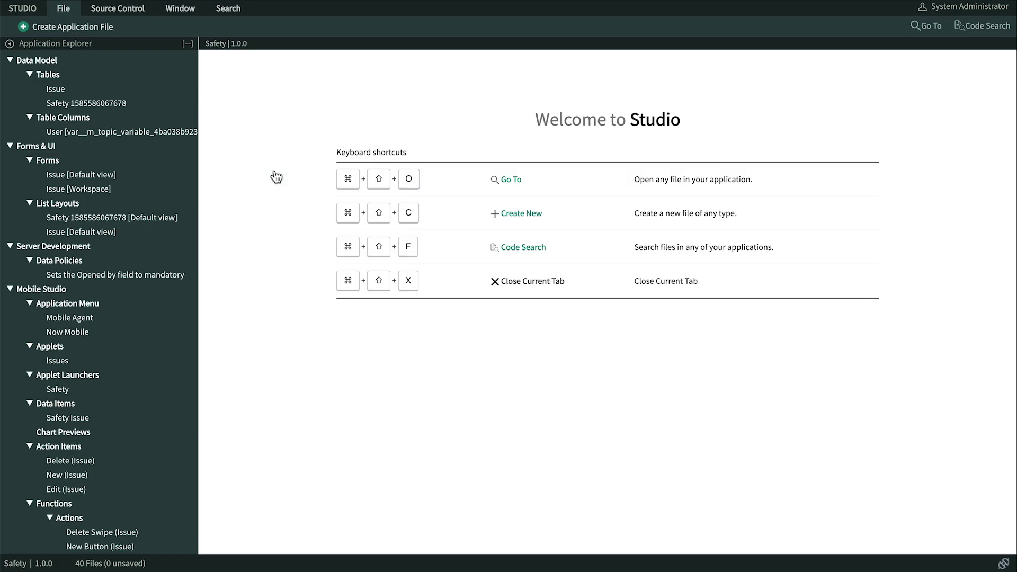
# Create a new Reporting > Report application file
pyautogui.click(100, 29)
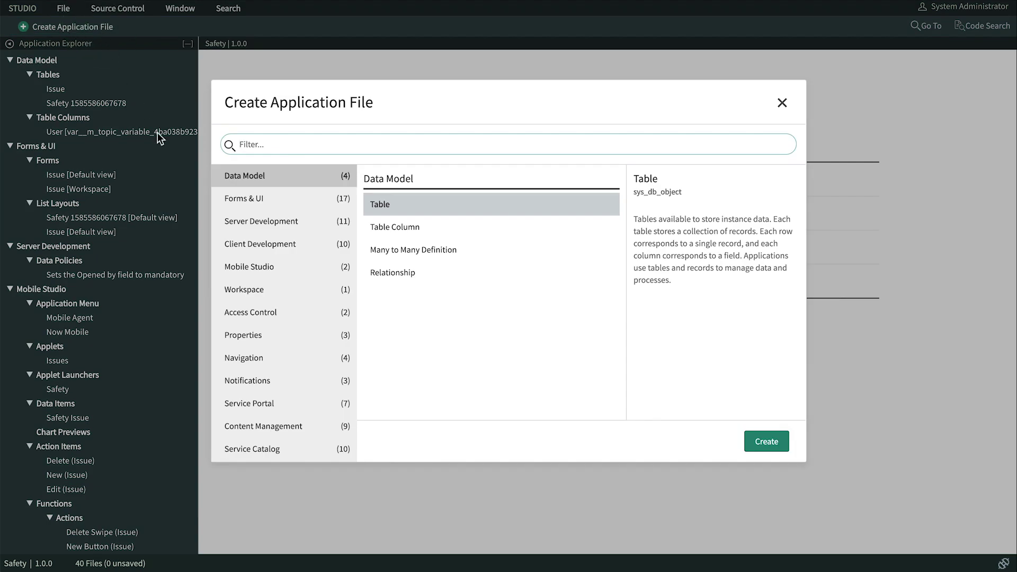
pyautogui.scroll(-3, 282, 329)
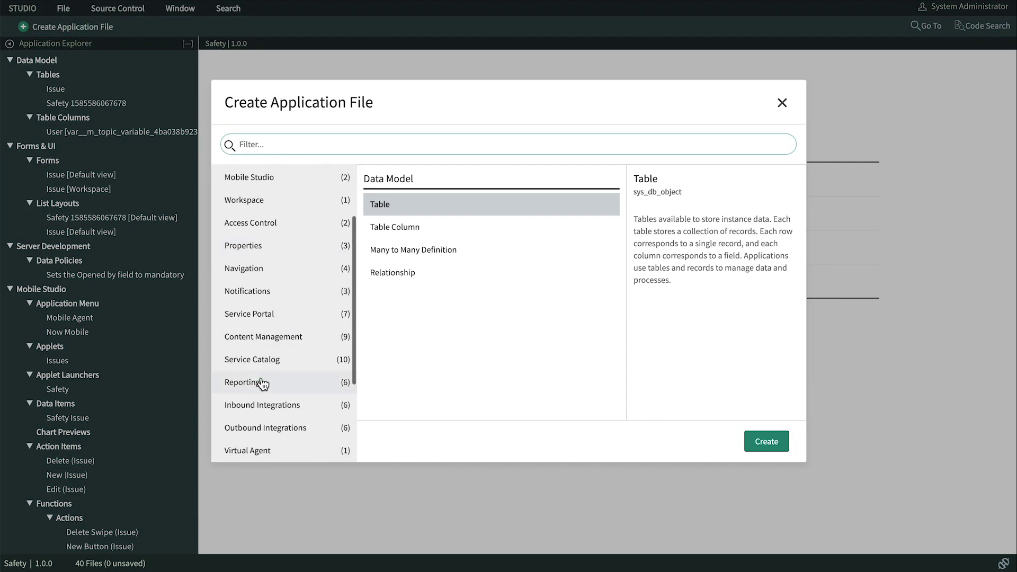
pyautogui.click(262, 383)
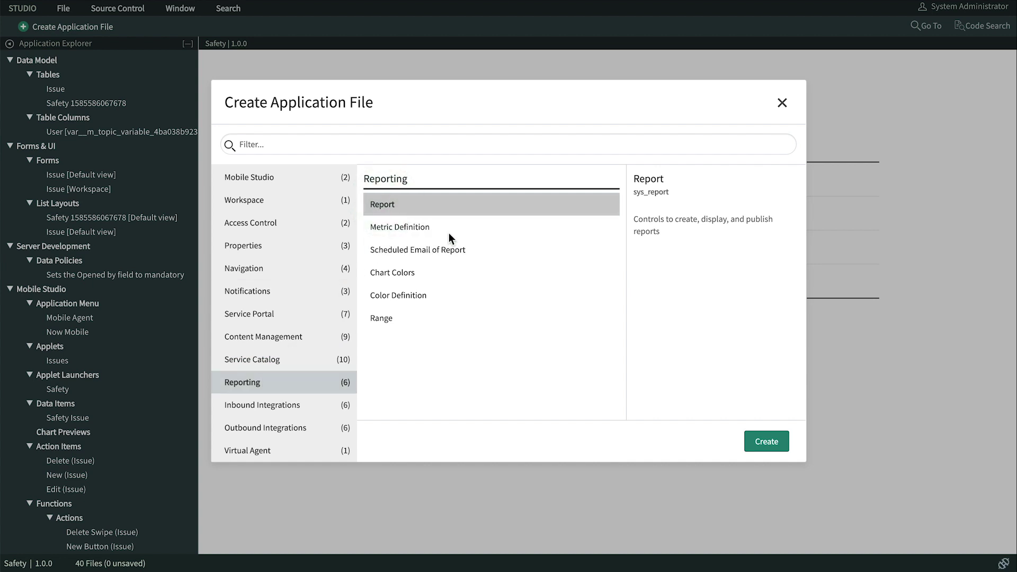
pyautogui.click(764, 441)
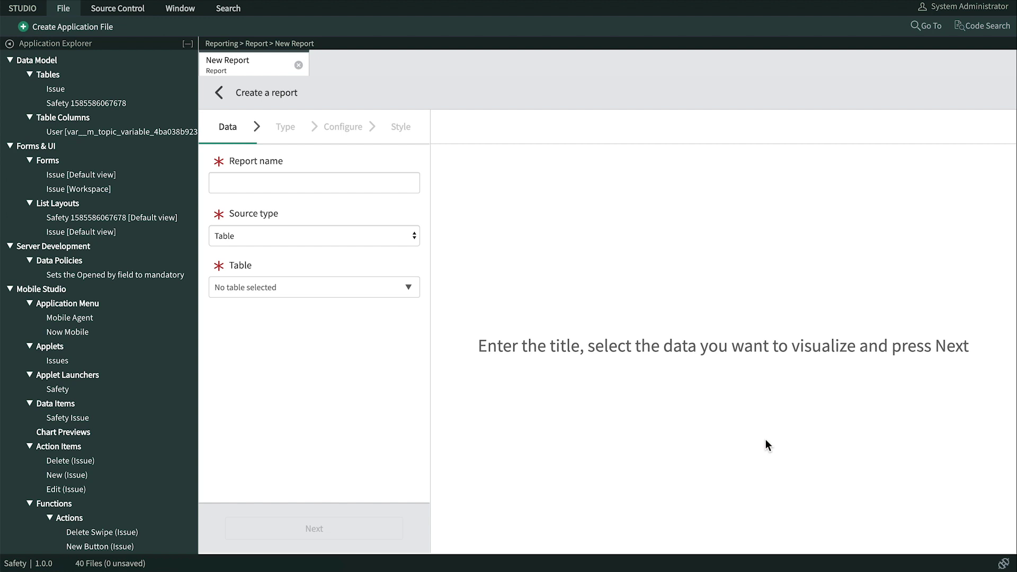
# Name the report 'Active critical issues' and use the Issue [x_snc_safety_issue] table as data
pyautogui.click(380, 183)
pyautogui.write('Active critical issues')
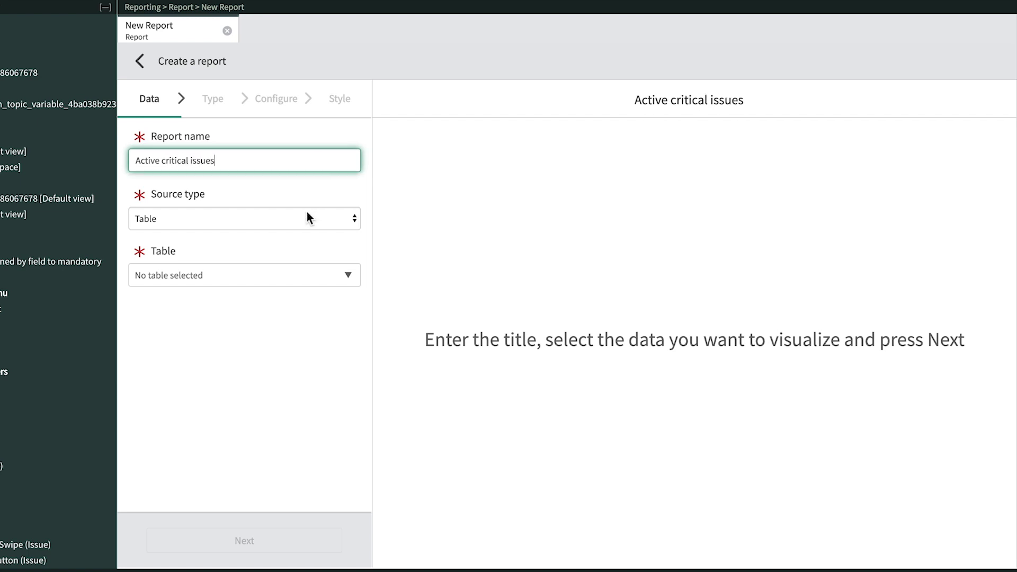
pyautogui.click(279, 276)
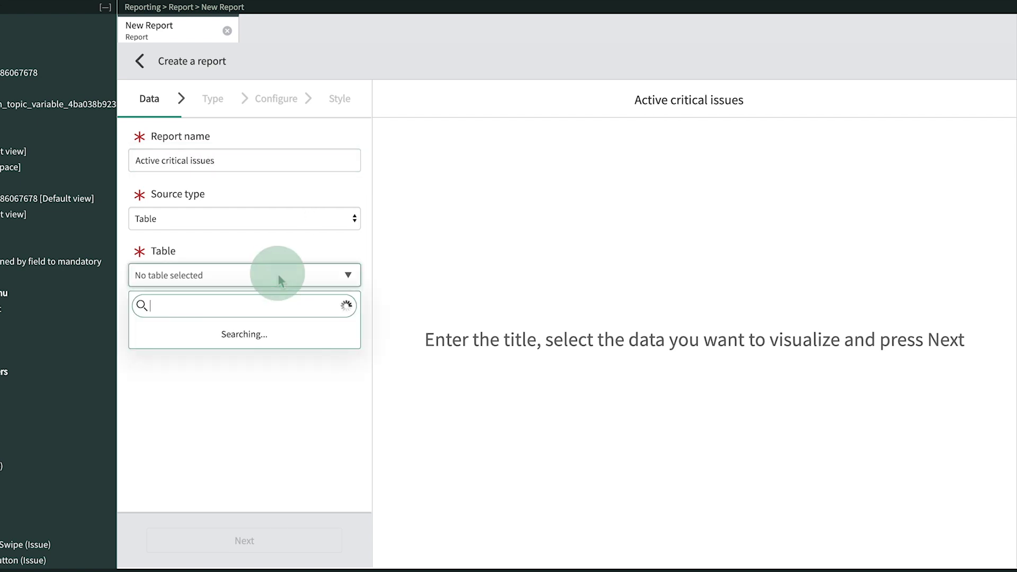
pyautogui.write('issue')
pyautogui.click(230, 347)
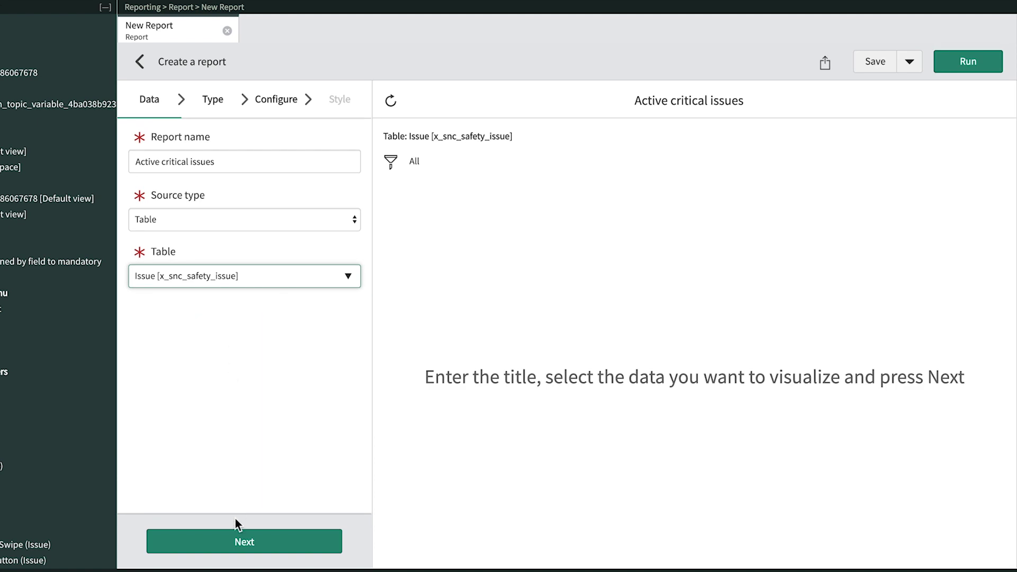
pyautogui.click(236, 538)
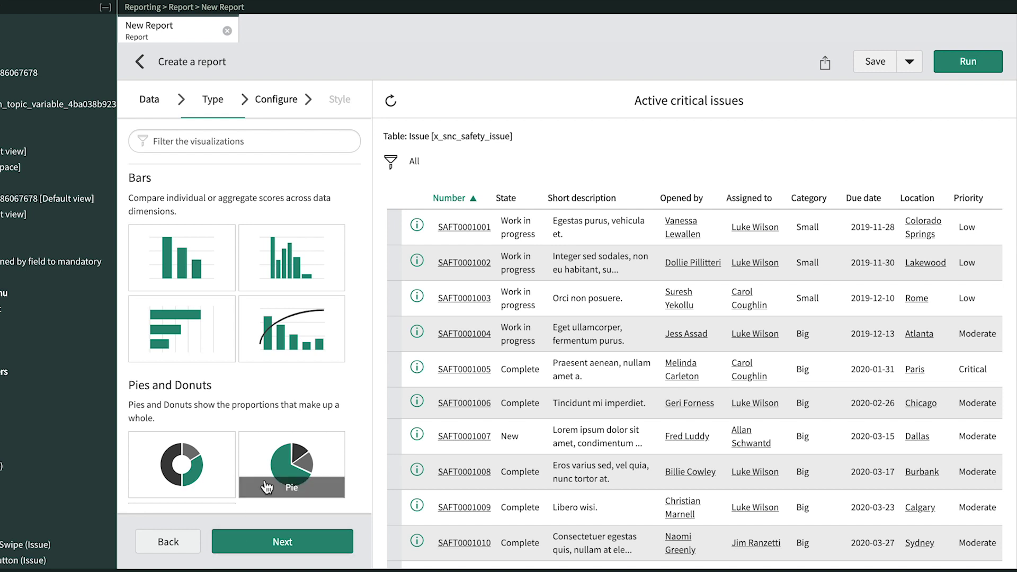
# Choose the Single Score visualization, showing 27, and advance to the Style step
pyautogui.scroll(-9, 268, 482)
pyautogui.scroll(-5, 268, 485)
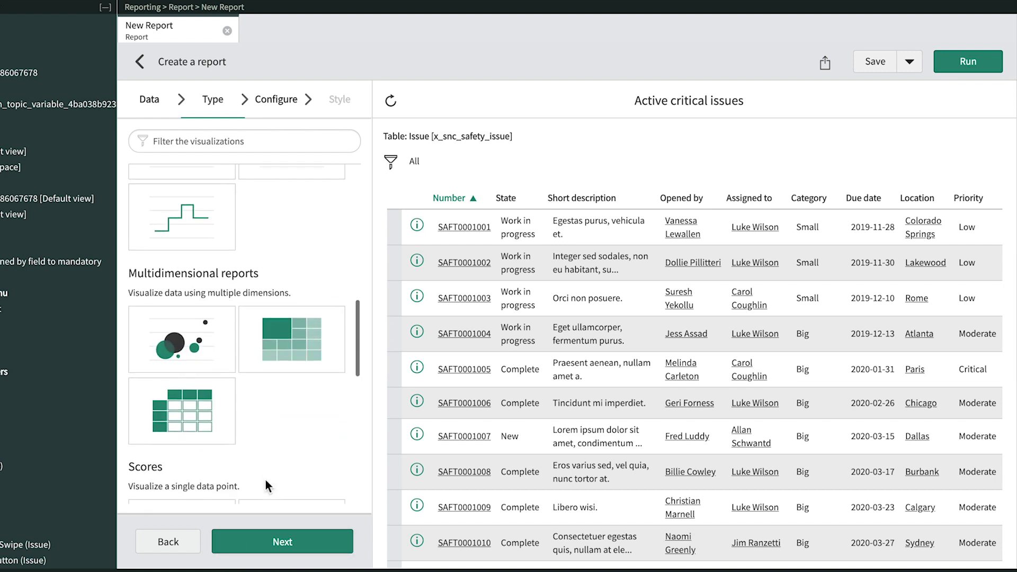
pyautogui.click(295, 385)
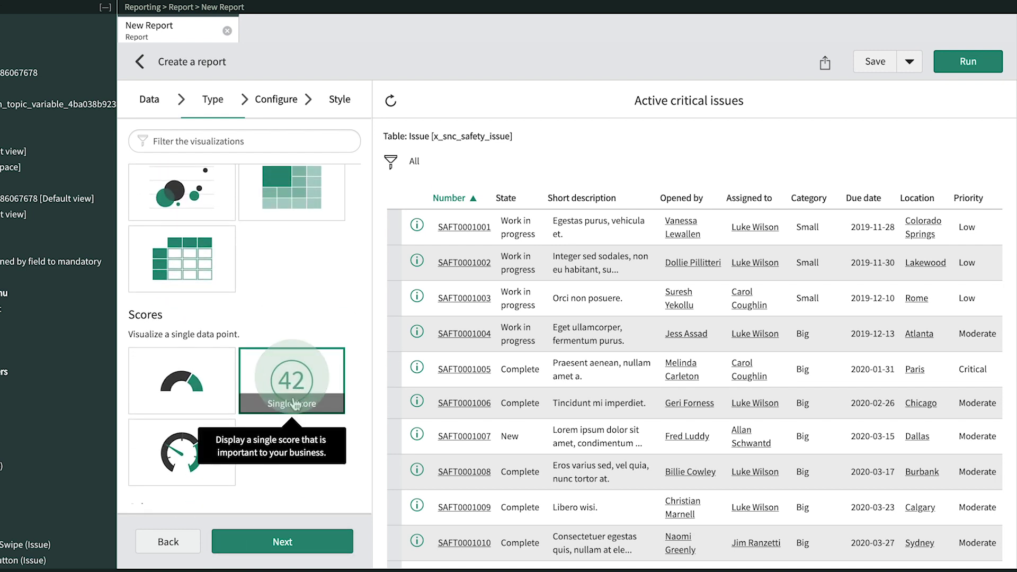
pyautogui.click(285, 544)
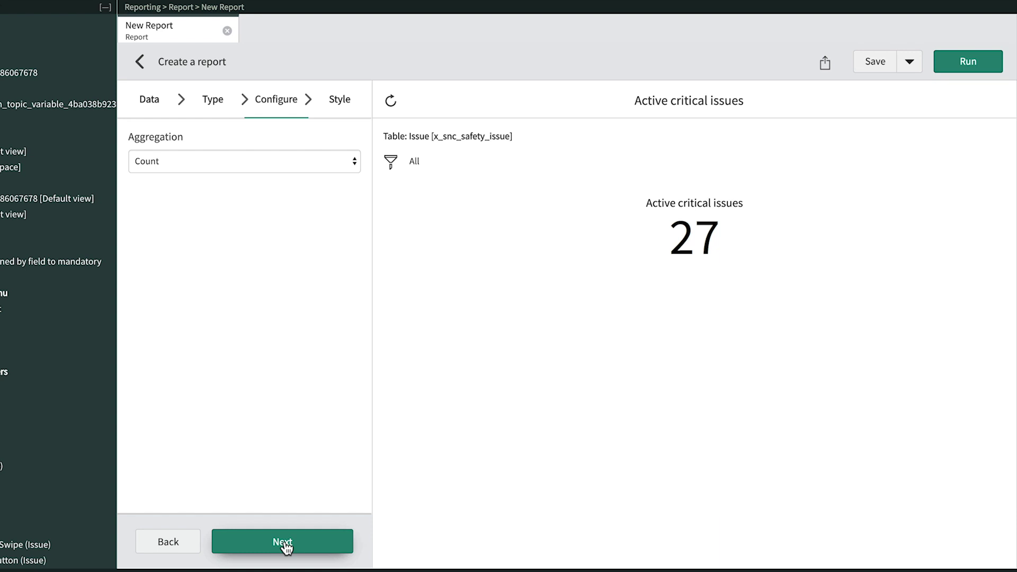
pyautogui.click(285, 544)
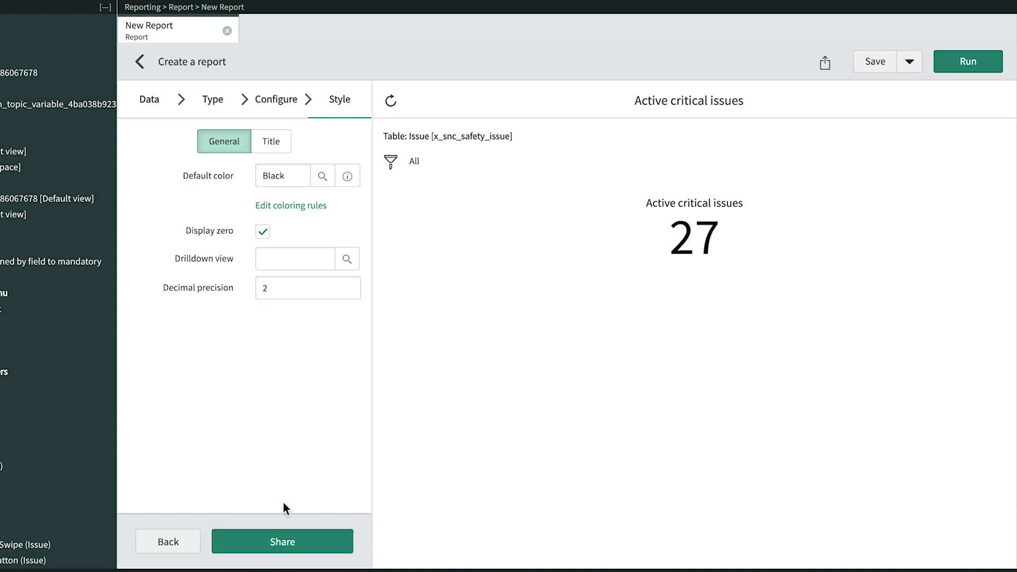
# Change the score's default colour from Black to Green, save, and view the coloring rules
pyautogui.click(283, 180)
pyautogui.doubleClick(282, 180)
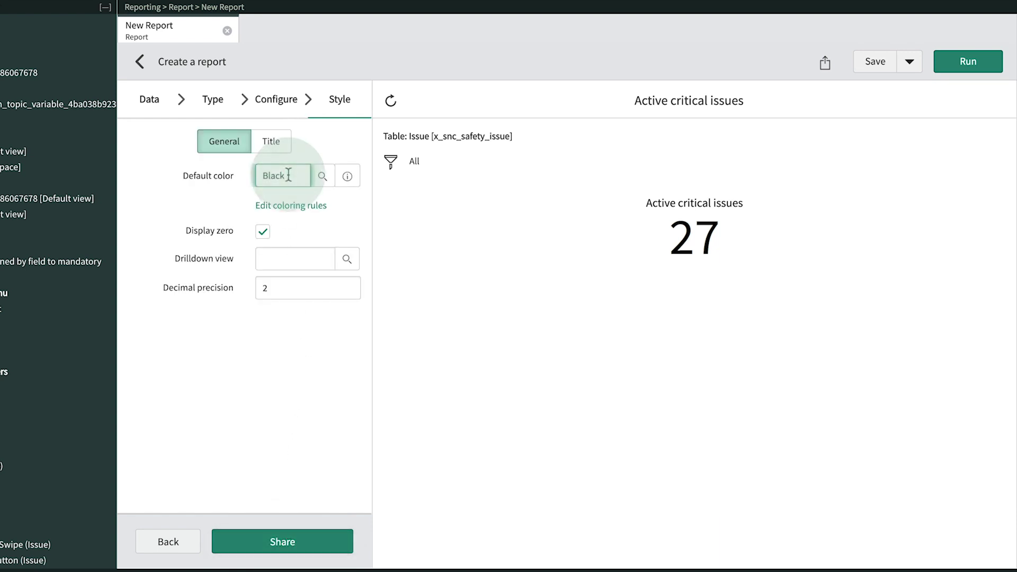
pyautogui.write('red')
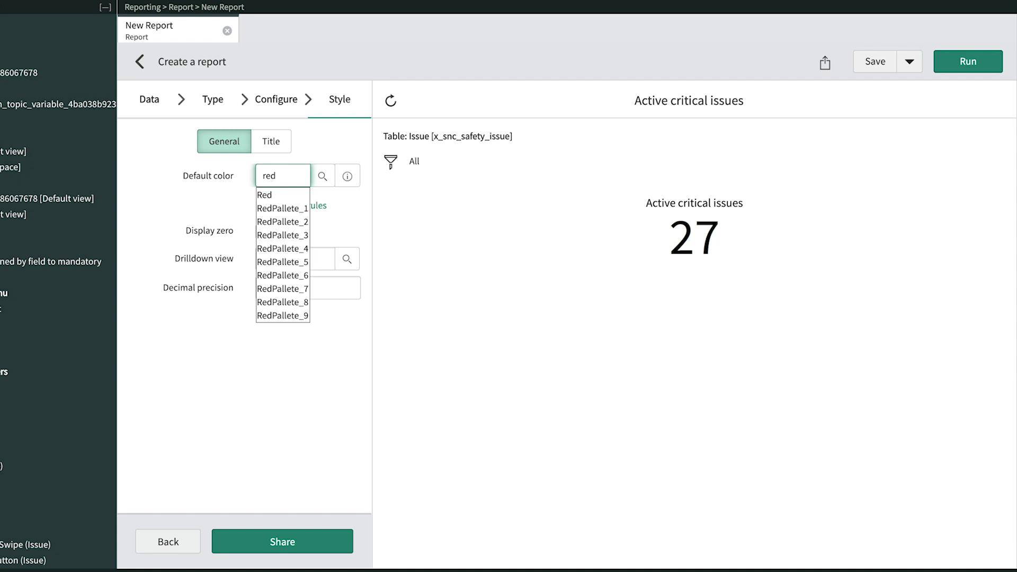
pyautogui.press('Down')
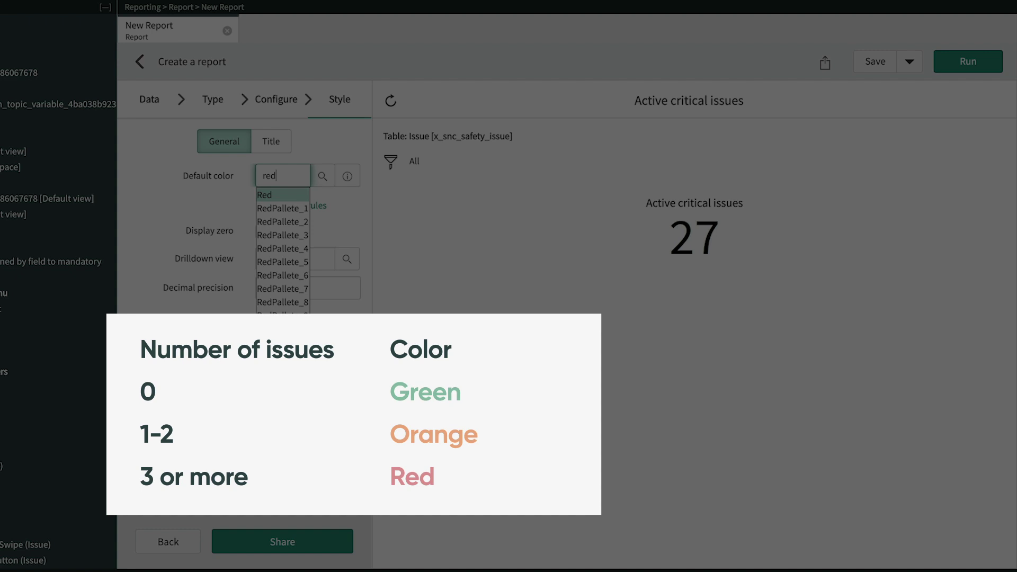
pyautogui.press('BackSpace')
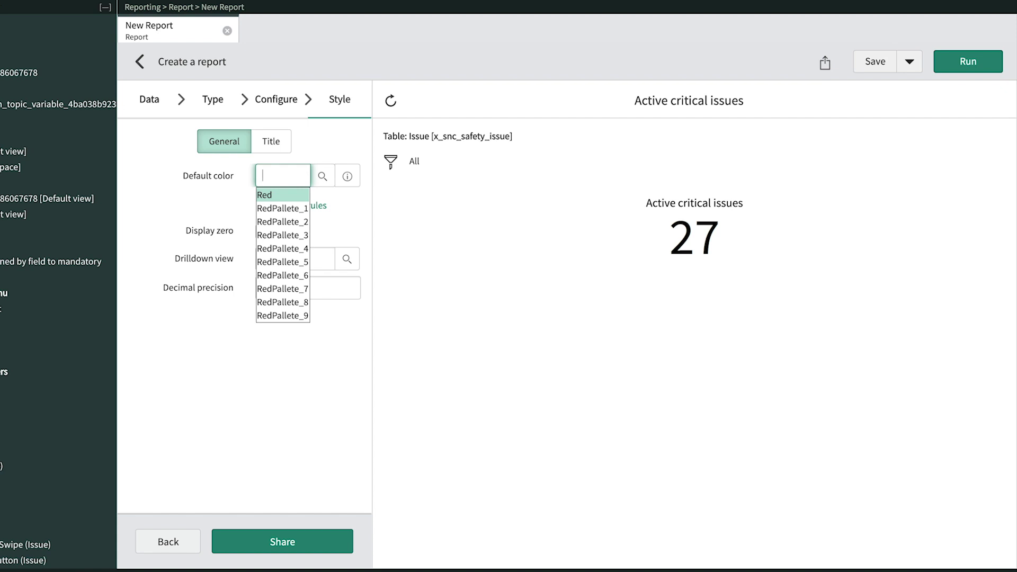
pyautogui.write('green')
pyautogui.click(288, 196)
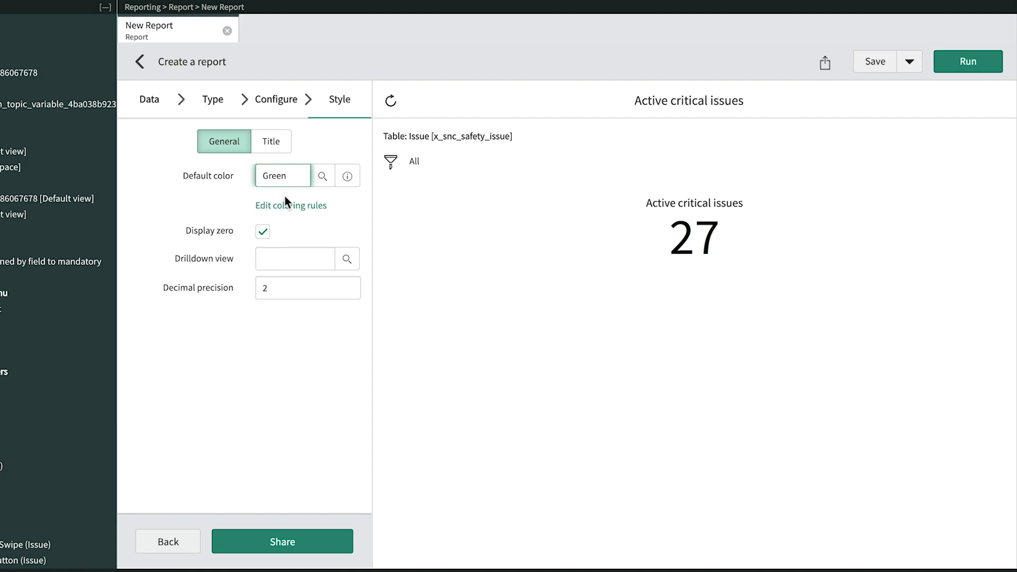
pyautogui.click(875, 61)
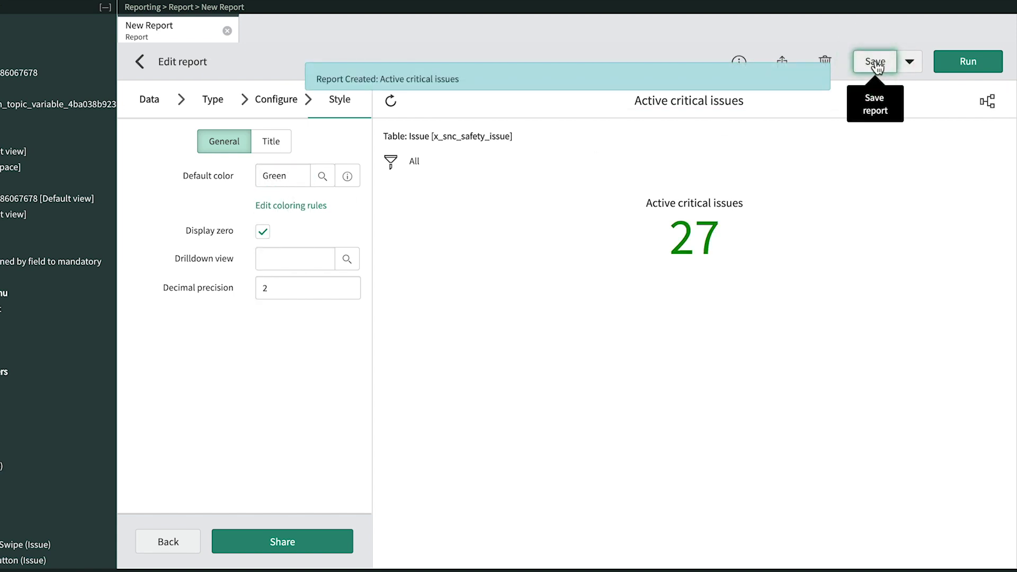
pyautogui.click(295, 206)
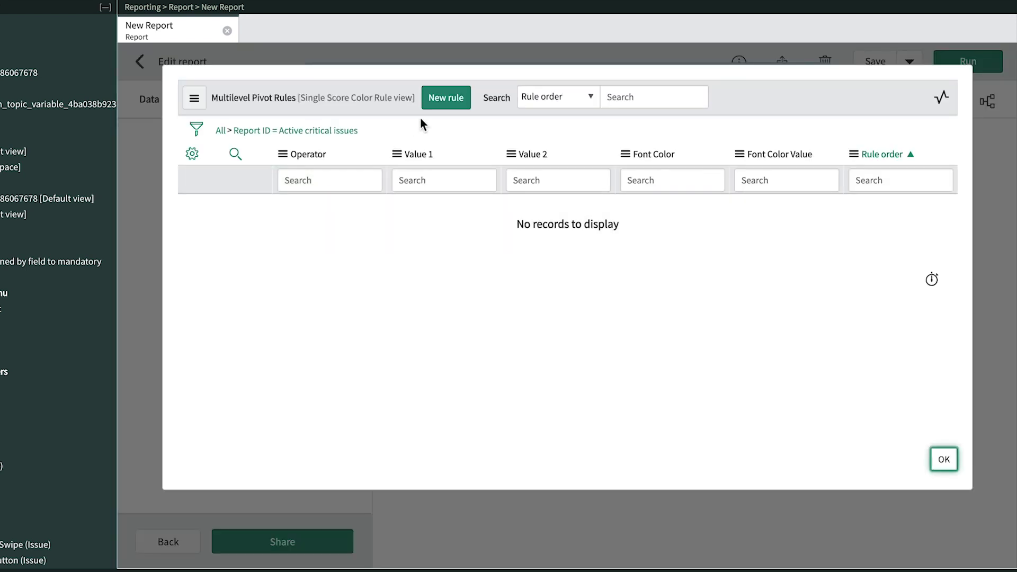
# Add a coloring rule showing the score Orange when between 0 and 3
pyautogui.click(451, 98)
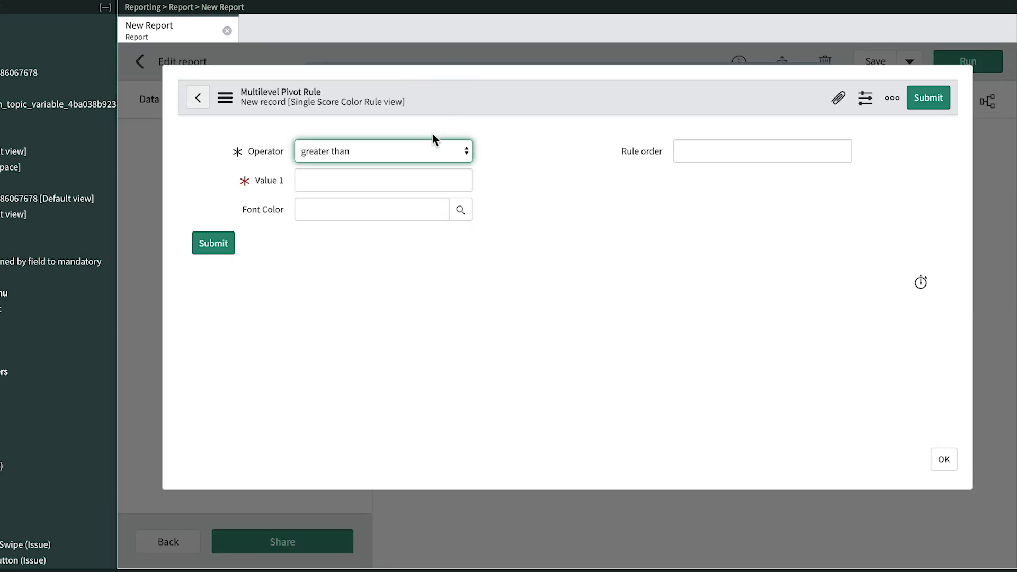
pyautogui.click(422, 158)
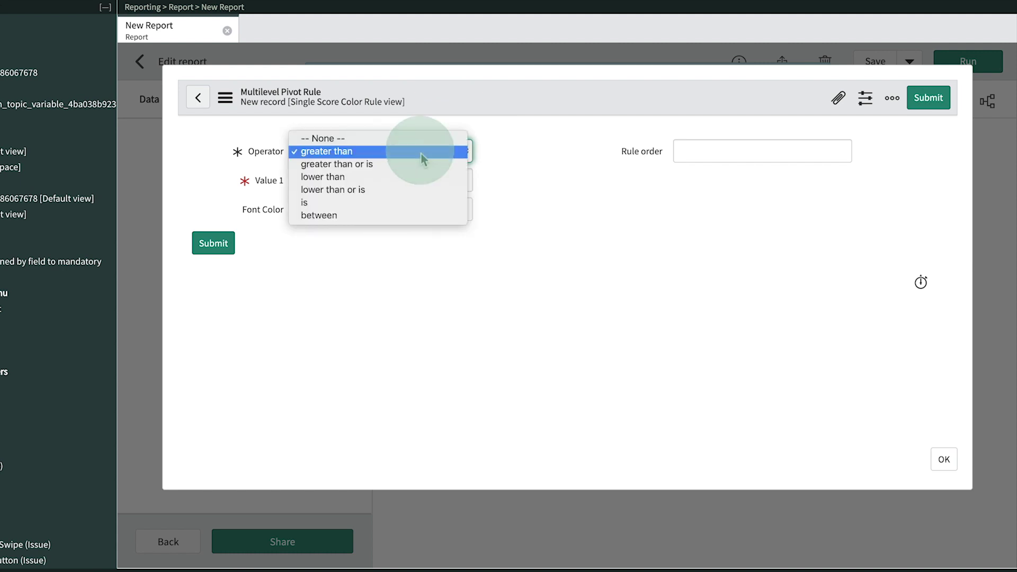
pyautogui.click(411, 216)
pyautogui.click(449, 179)
pyautogui.write('0')
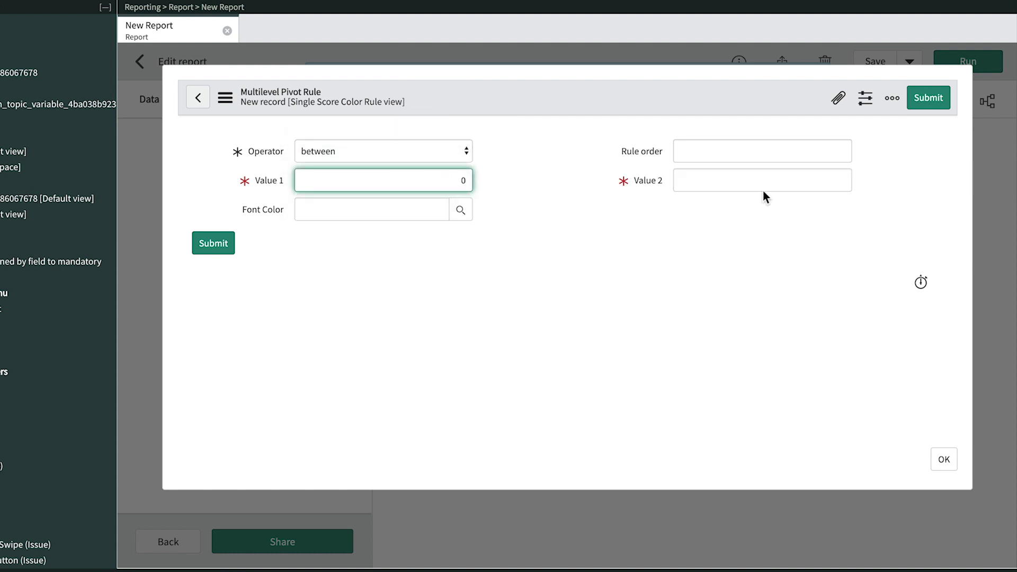
pyautogui.click(773, 180)
pyautogui.write('3')
pyautogui.click(420, 209)
pyautogui.write('orange')
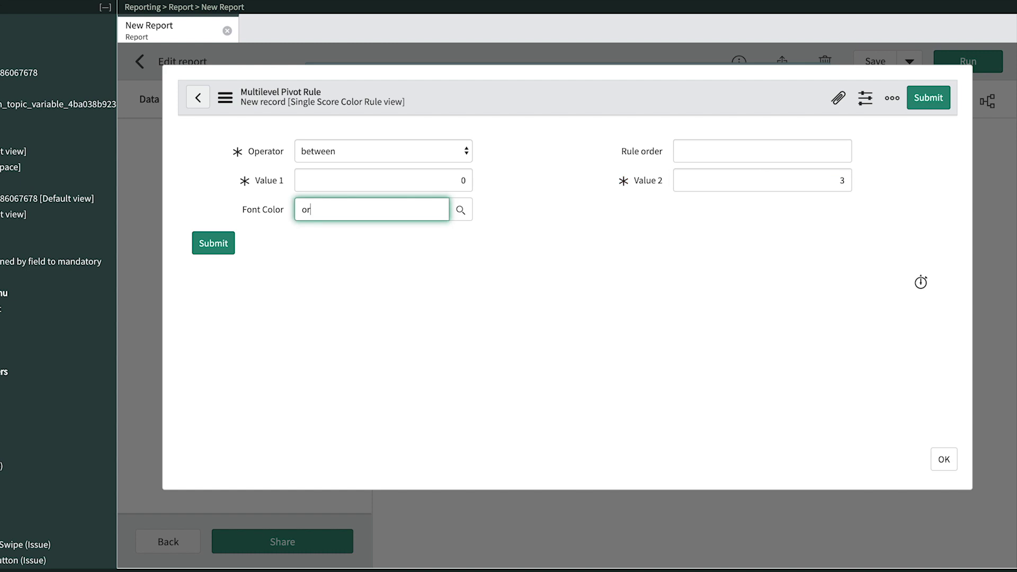
pyautogui.click(402, 229)
pyautogui.click(213, 243)
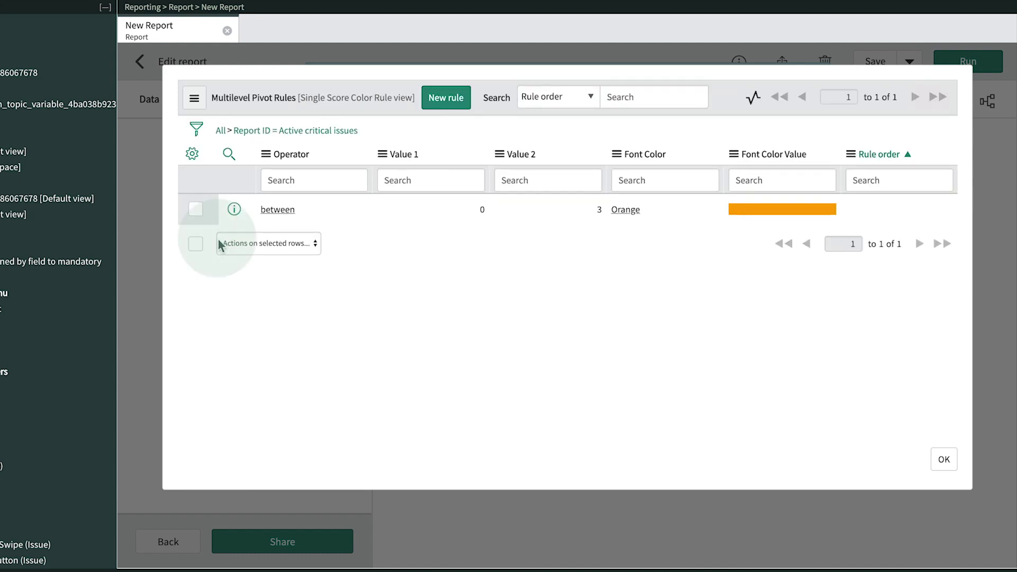
# Add a Red rule for values greater than or equal to 3, then close the rules
pyautogui.click(447, 104)
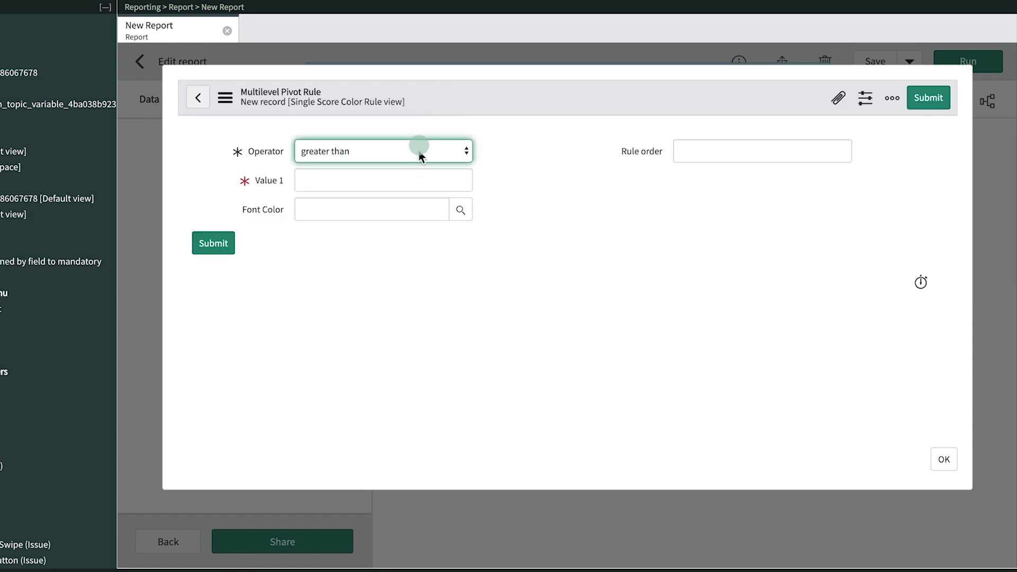
pyautogui.click(418, 152)
pyautogui.click(420, 164)
pyautogui.click(447, 181)
pyautogui.write('3')
pyautogui.click(430, 212)
pyautogui.write('red')
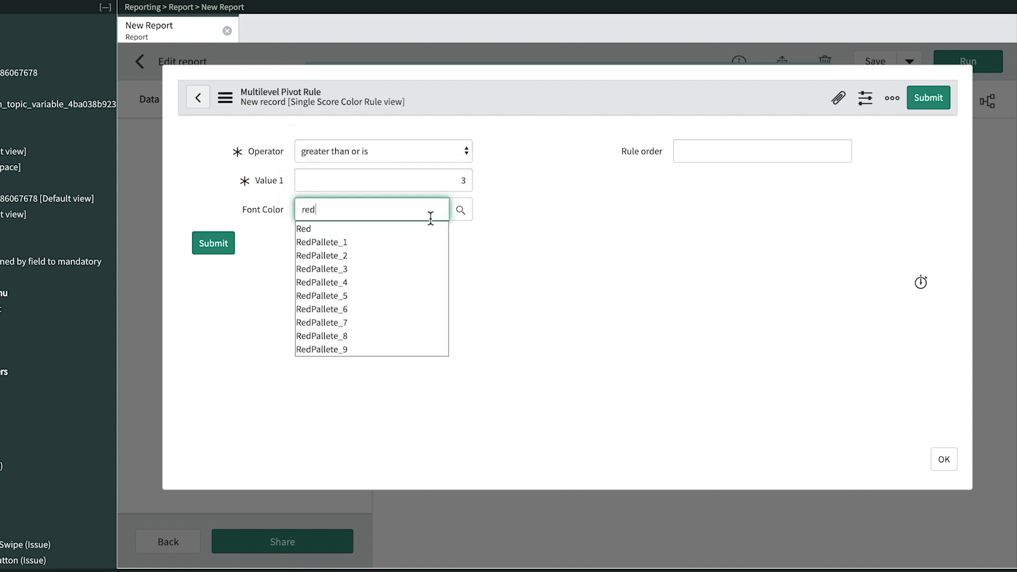
pyautogui.click(427, 229)
pyautogui.click(222, 245)
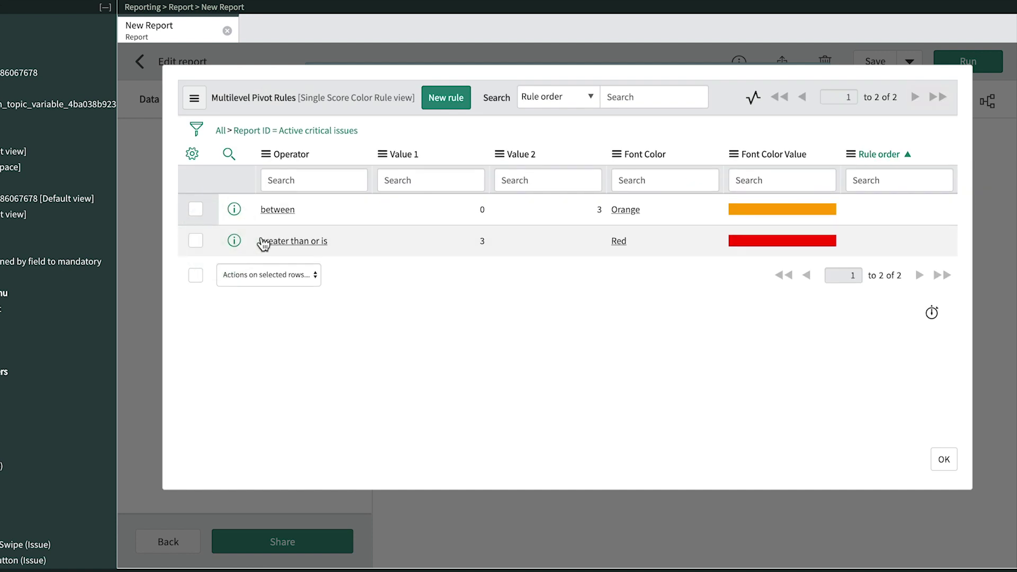
pyautogui.click(942, 458)
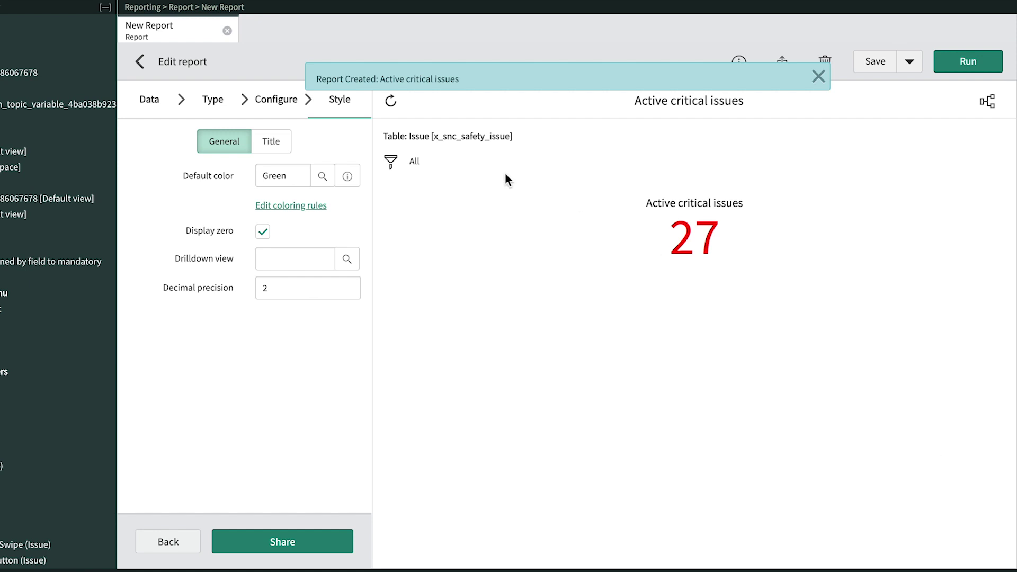
# Add a report condition Priority is Critical
pyautogui.click(390, 162)
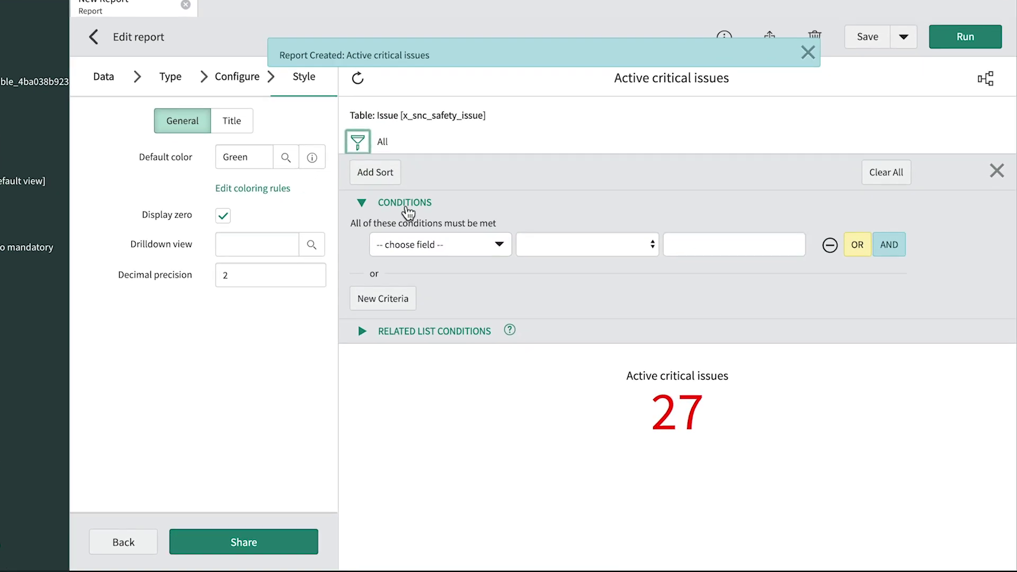
pyautogui.click(461, 244)
pyautogui.write('pri')
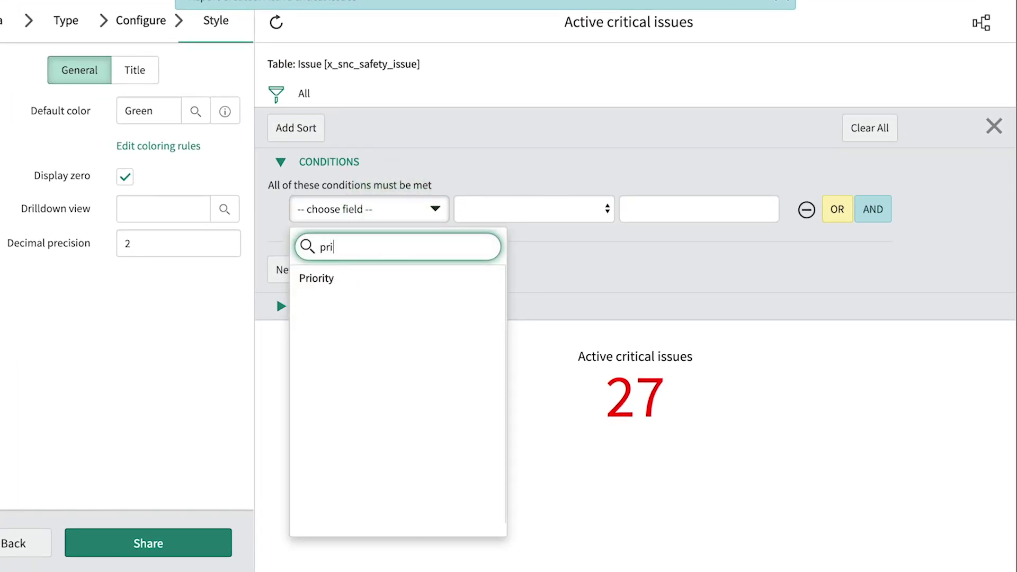
pyautogui.click(376, 280)
pyautogui.click(663, 211)
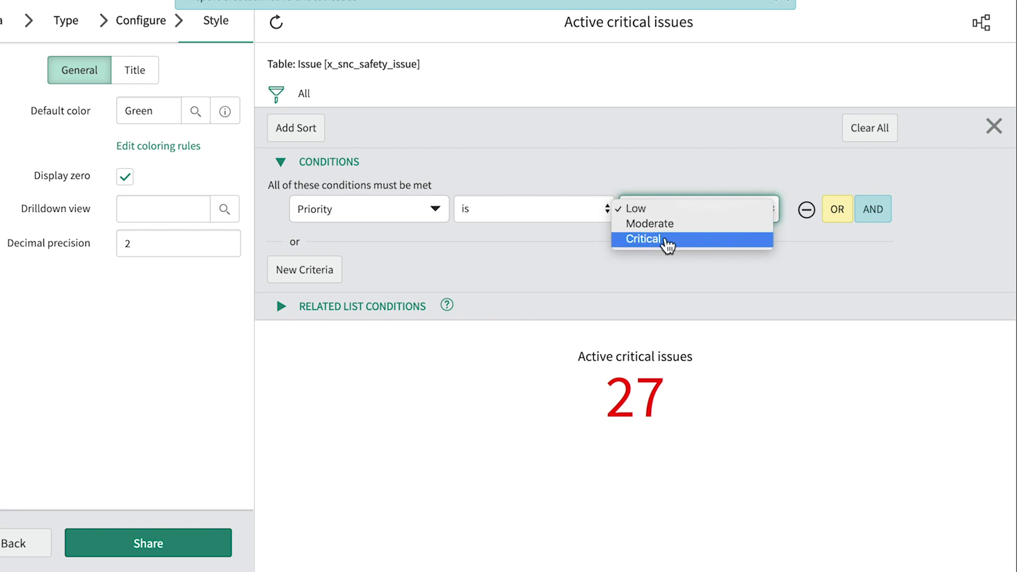
pyautogui.click(644, 239)
# Add a second condition State is not Complete and rerun, so the score shows 2
pyautogui.click(873, 211)
pyautogui.click(434, 245)
pyautogui.write('a')
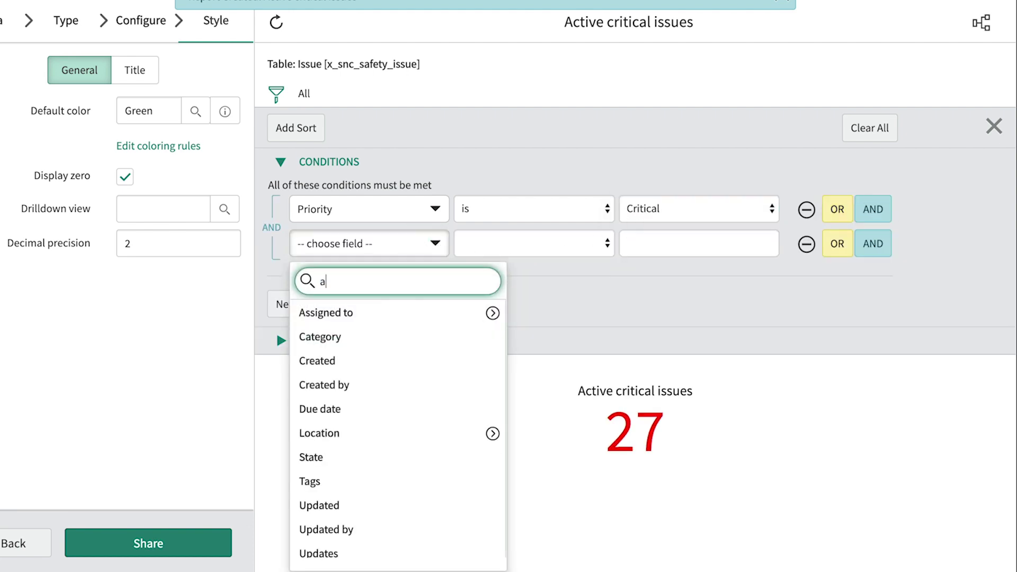
pyautogui.write('te')
pyautogui.click(404, 405)
pyautogui.click(592, 253)
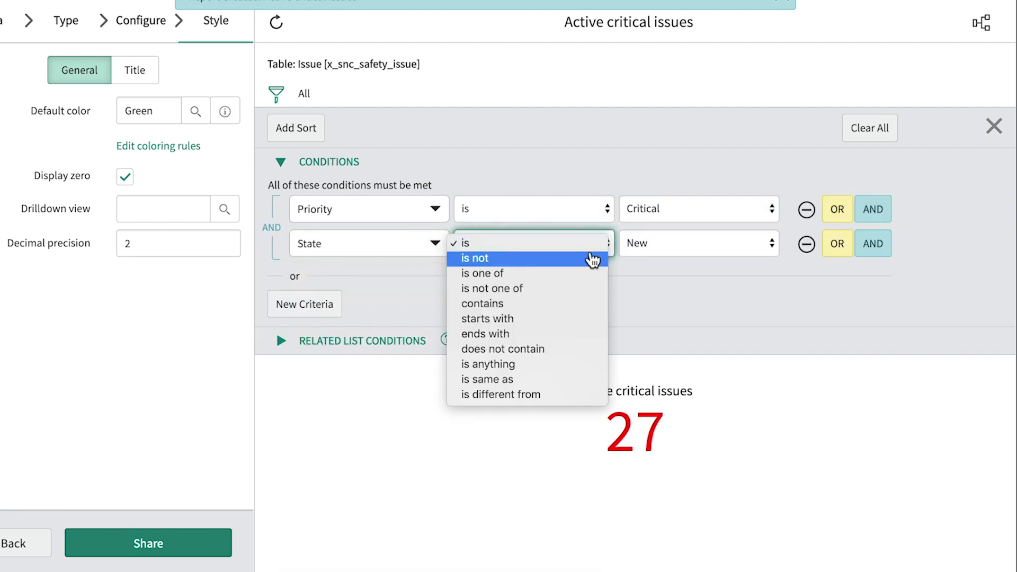
pyautogui.click(592, 259)
pyautogui.click(643, 247)
pyautogui.click(680, 288)
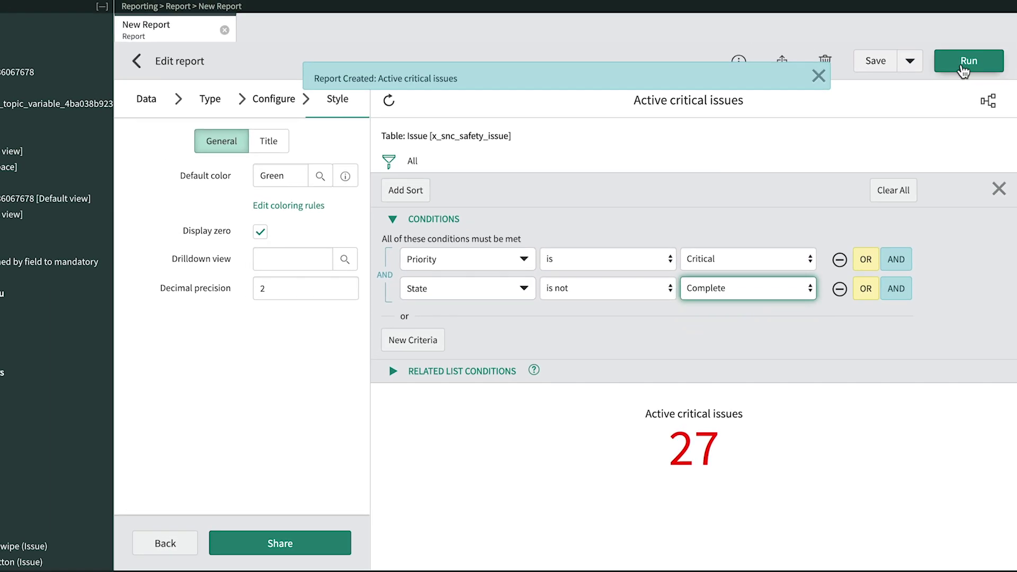
pyautogui.click(961, 62)
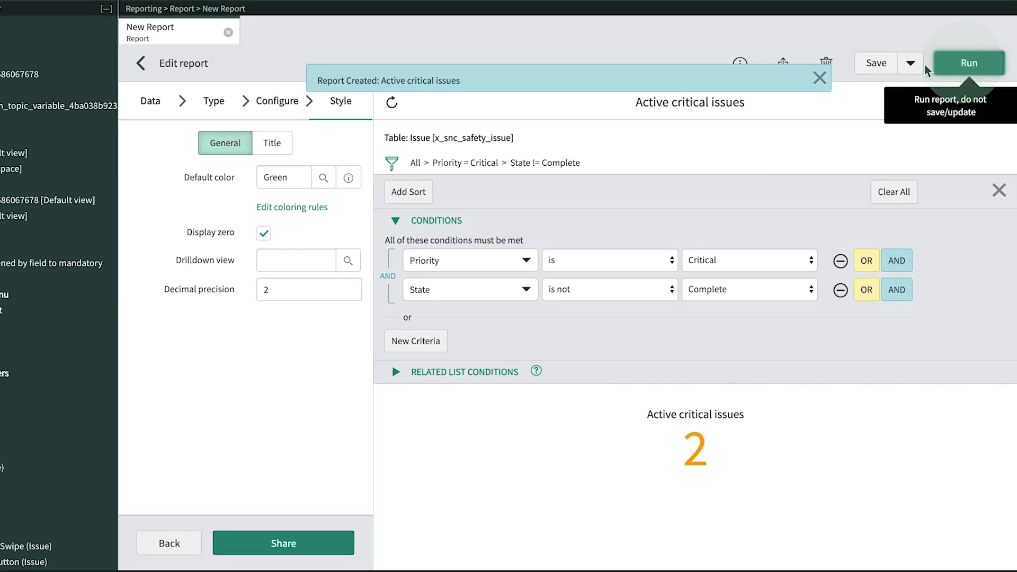
pyautogui.click(819, 79)
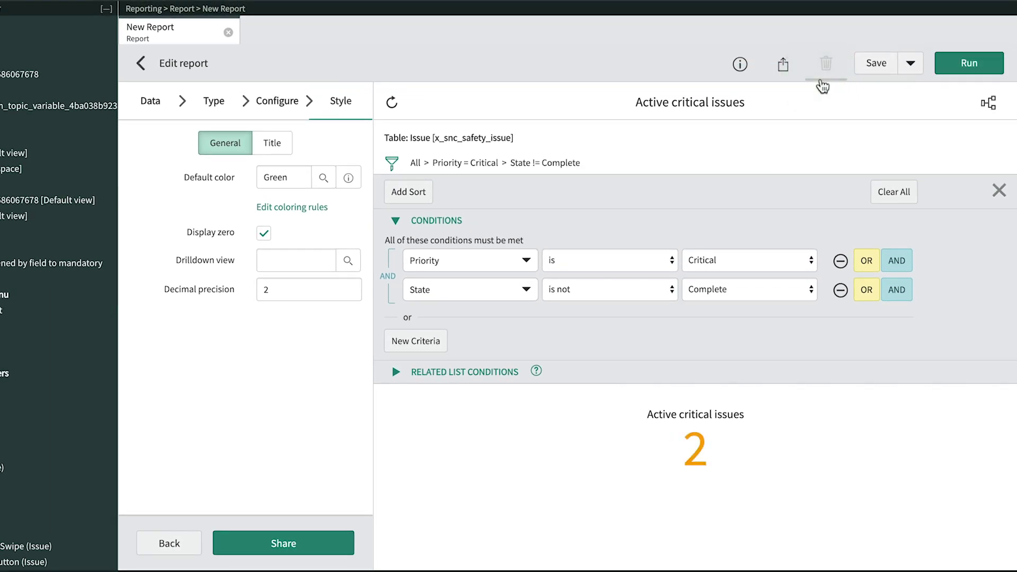
# Save the report, then share it with the Safety Department group under Groups and Users
pyautogui.click(881, 66)
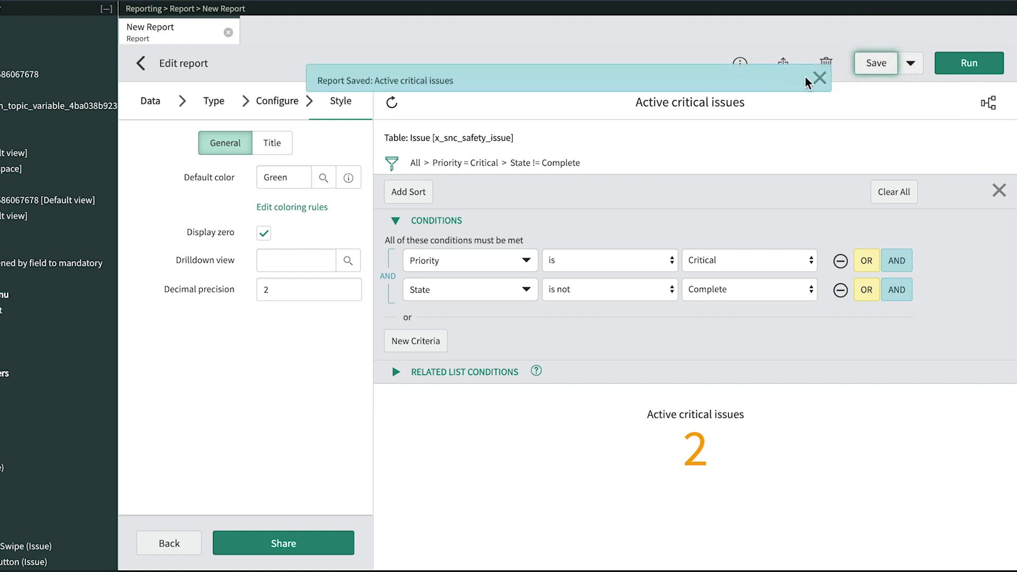
pyautogui.click(782, 65)
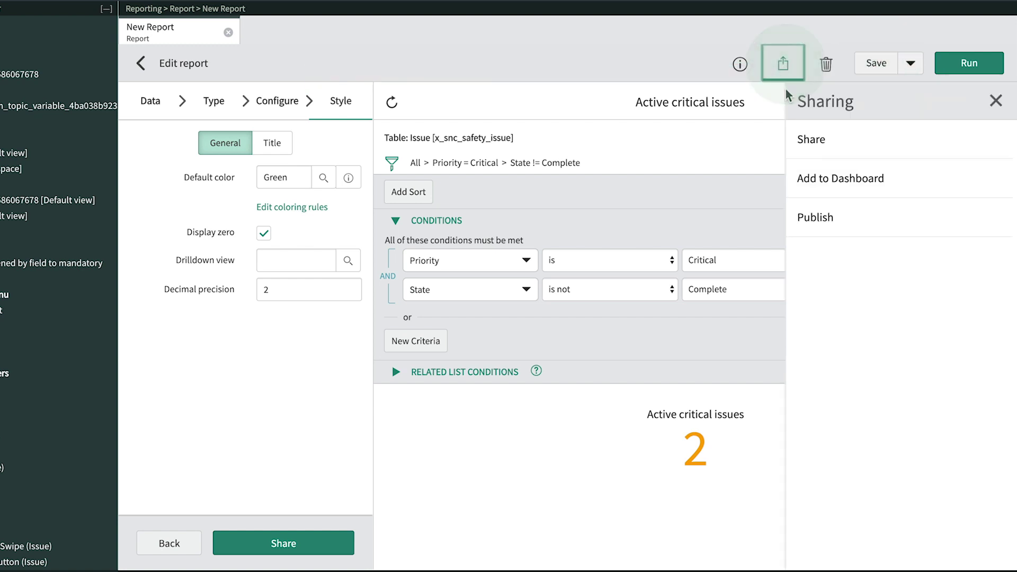
pyautogui.click(811, 140)
pyautogui.click(616, 122)
pyautogui.click(544, 288)
pyautogui.write('safe')
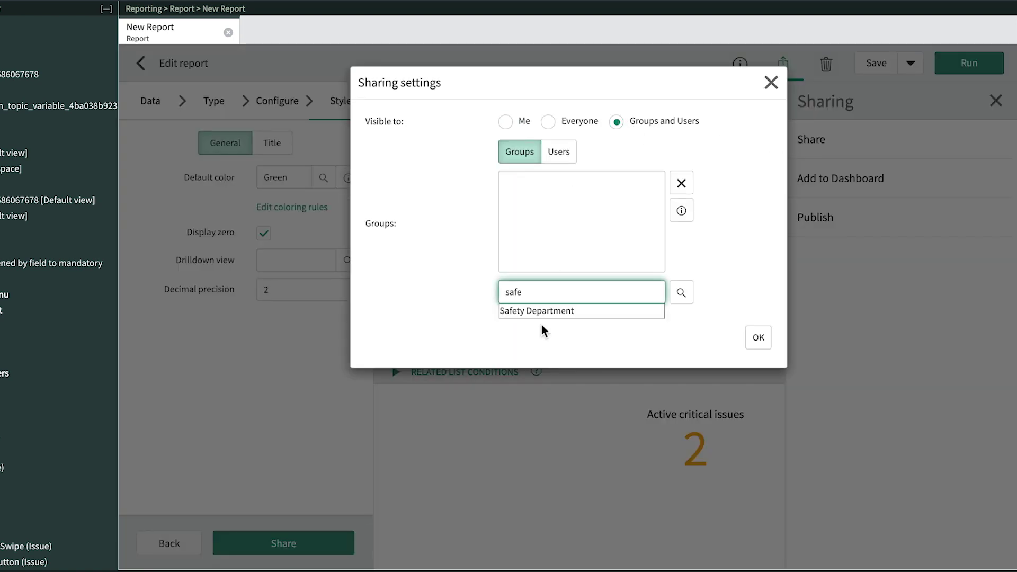
pyautogui.click(545, 314)
pyautogui.click(758, 337)
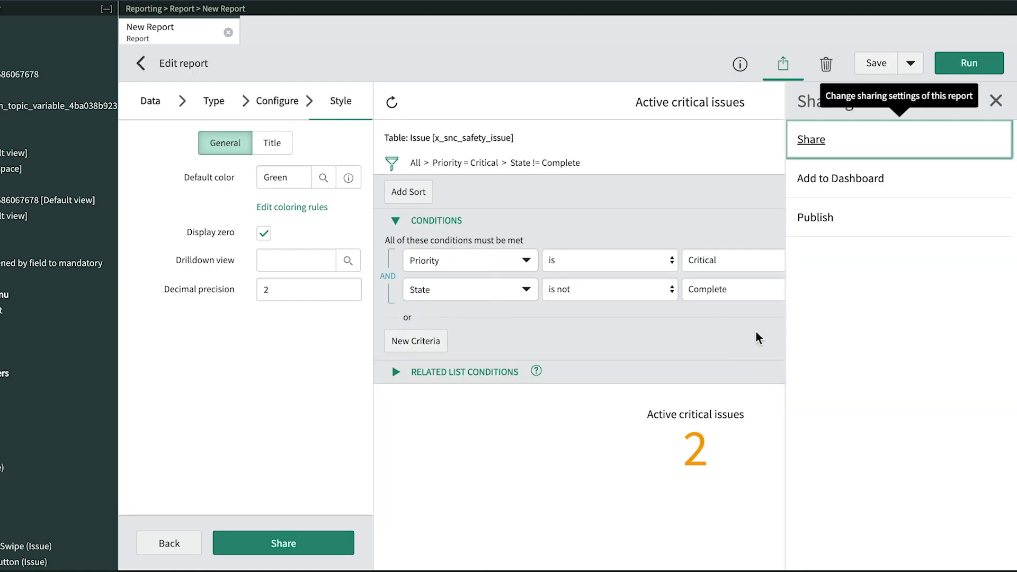
pyautogui.click(995, 100)
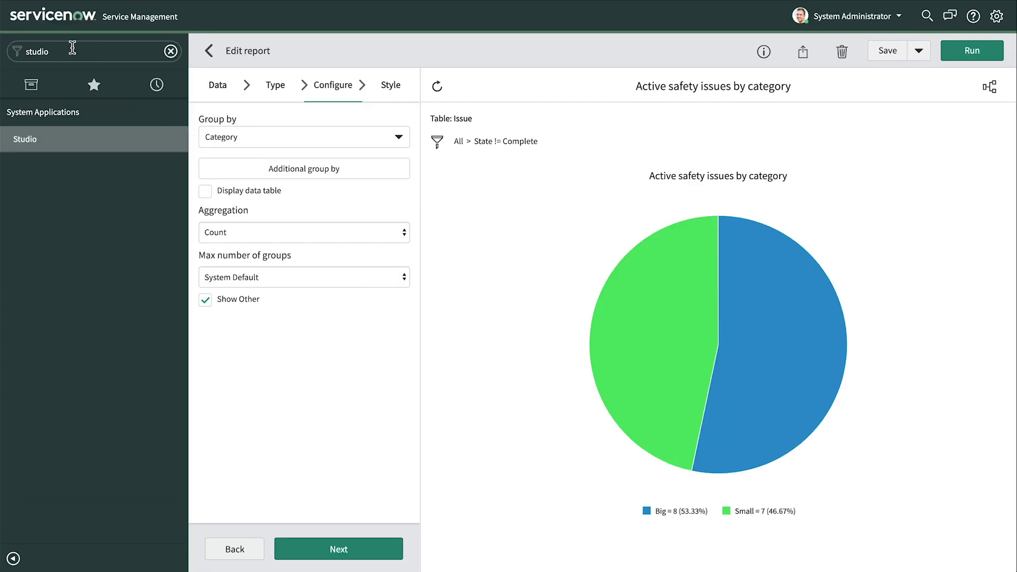
# Create a new dashboard named 'Safety department' from Self-Service > Dashboards
pyautogui.click(72, 48)
pyautogui.write('self')
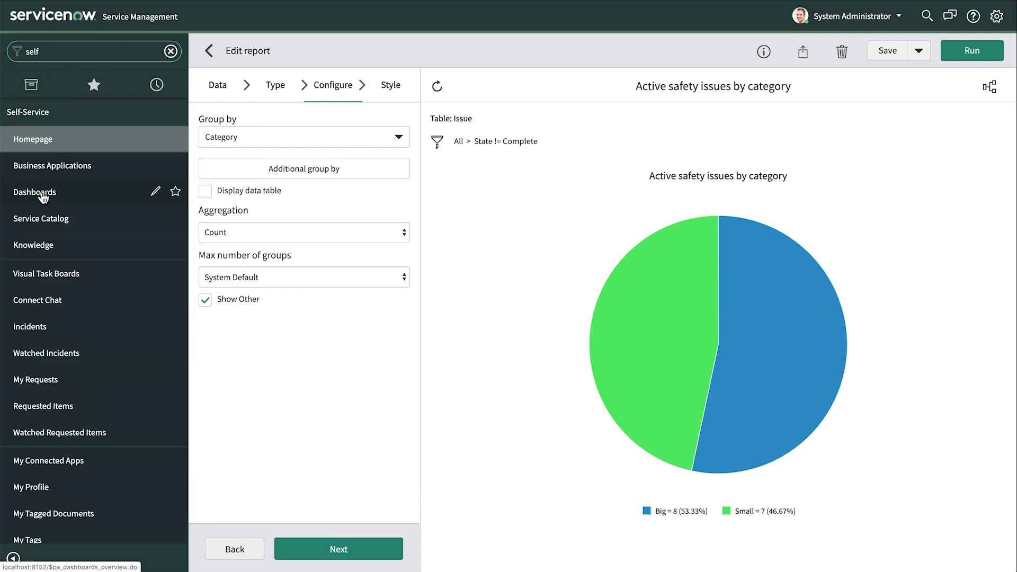
pyautogui.click(44, 198)
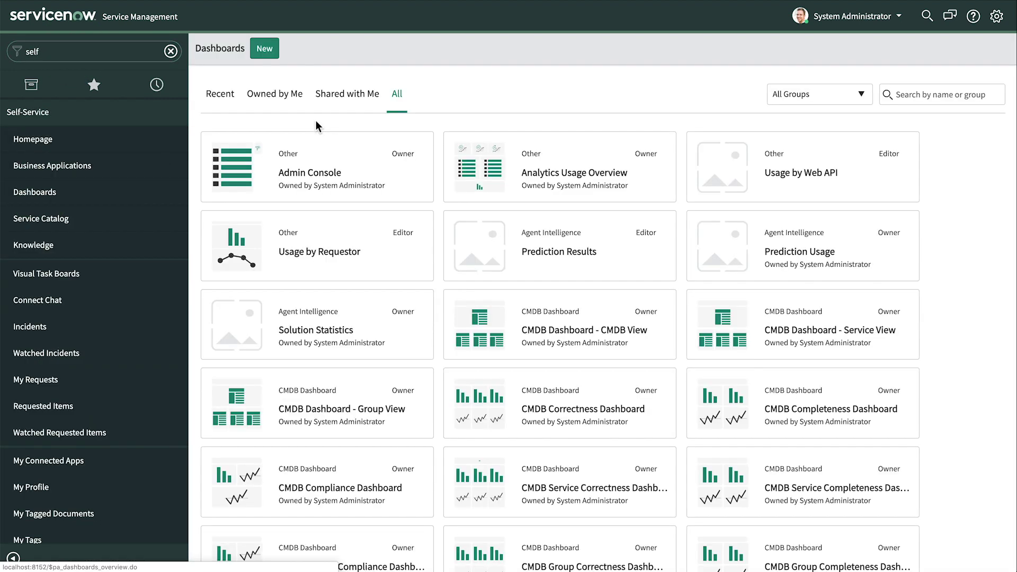
pyautogui.click(265, 48)
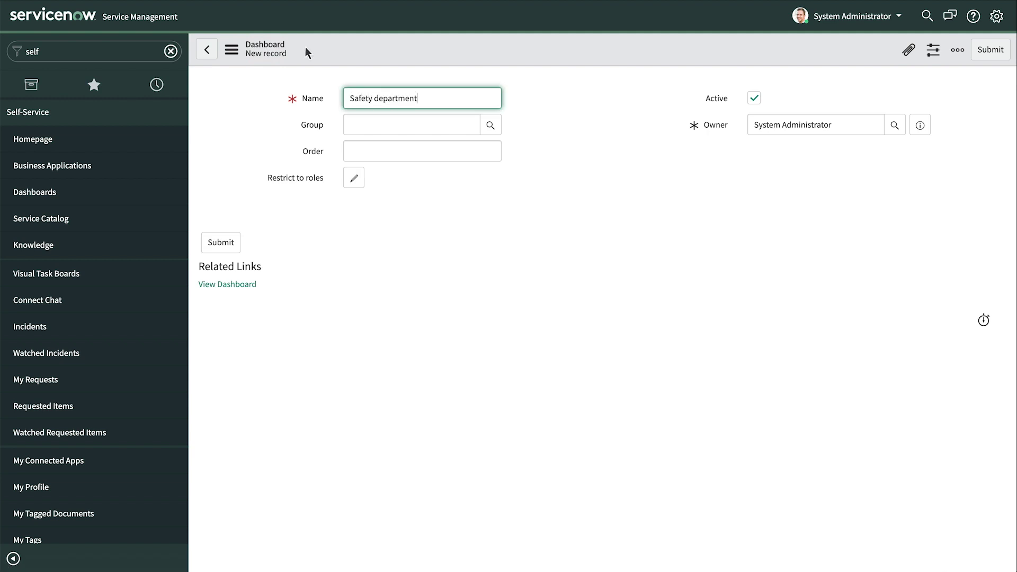
pyautogui.click(238, 285)
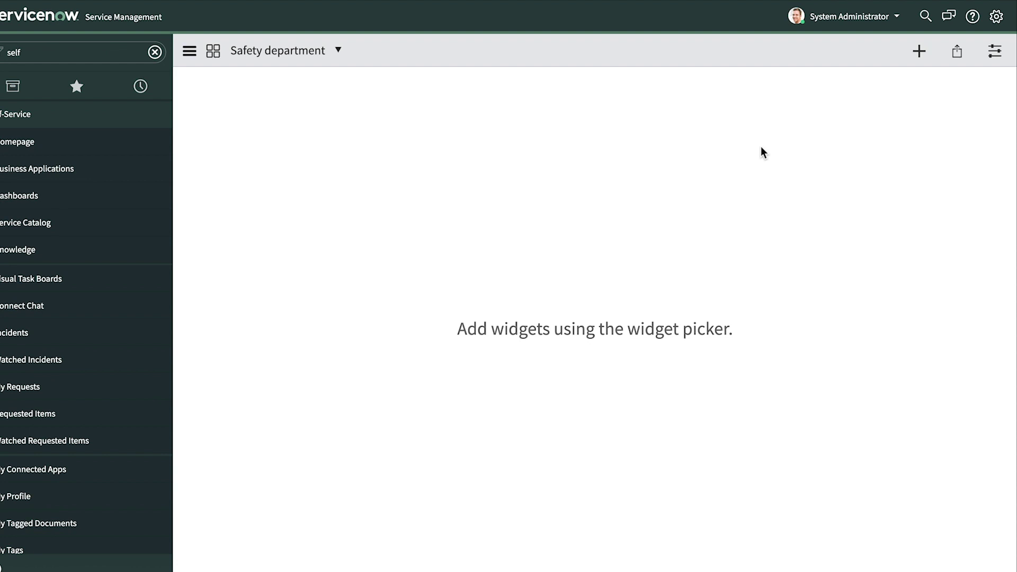
# Add the Active critical issues report widget and narrow it to half width
pyautogui.click(919, 51)
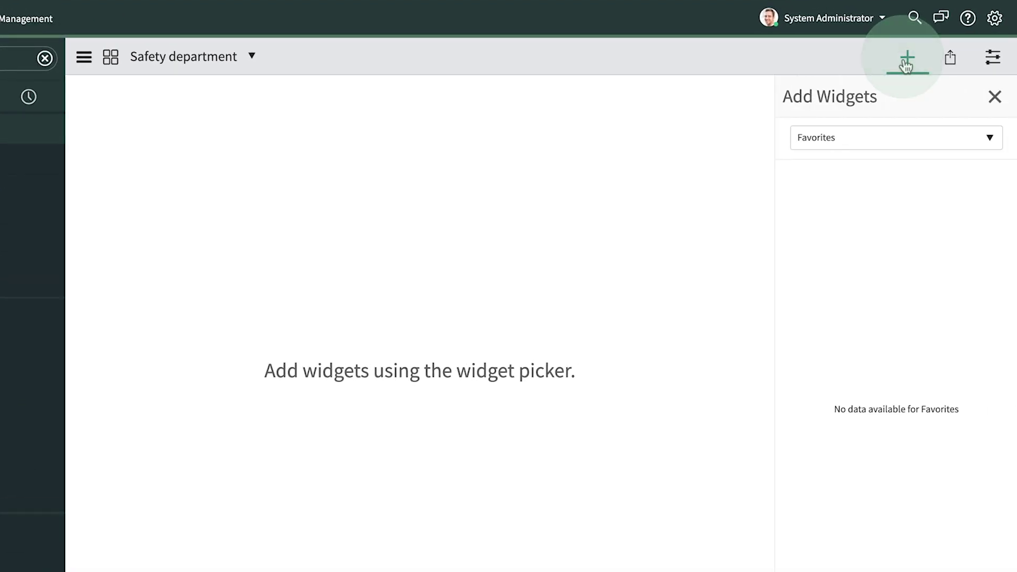
pyautogui.click(871, 137)
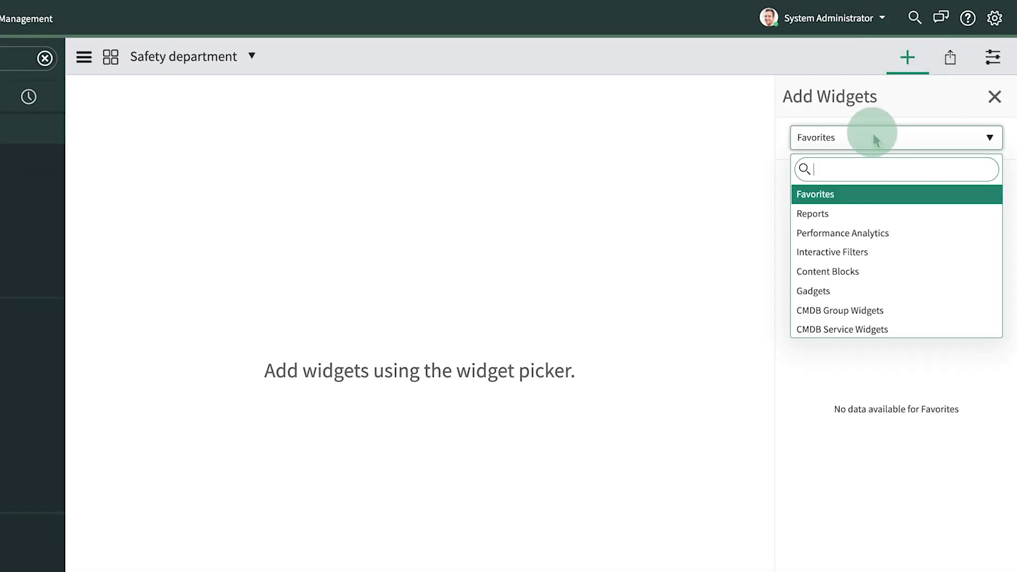
pyautogui.click(868, 213)
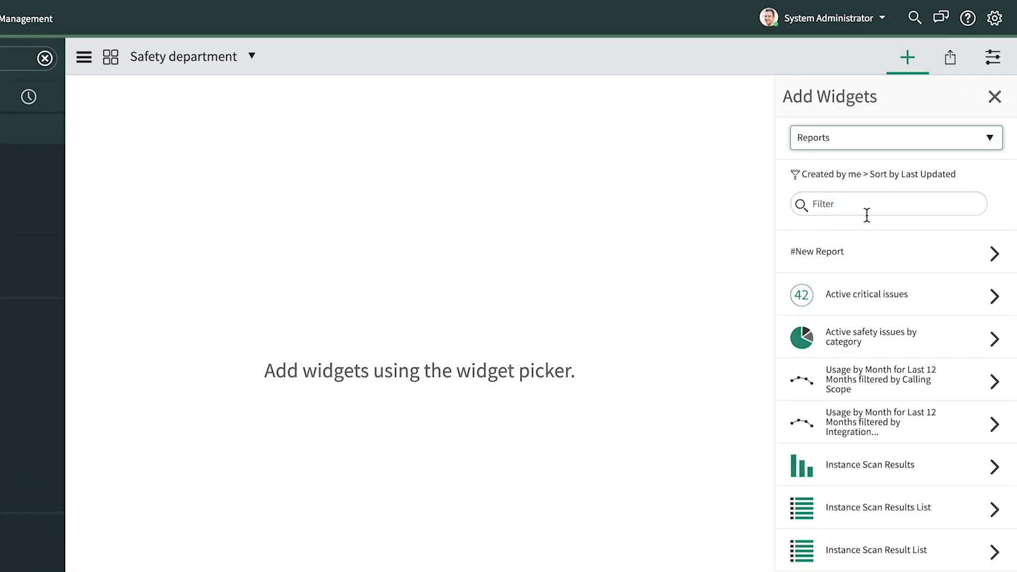
pyautogui.click(867, 293)
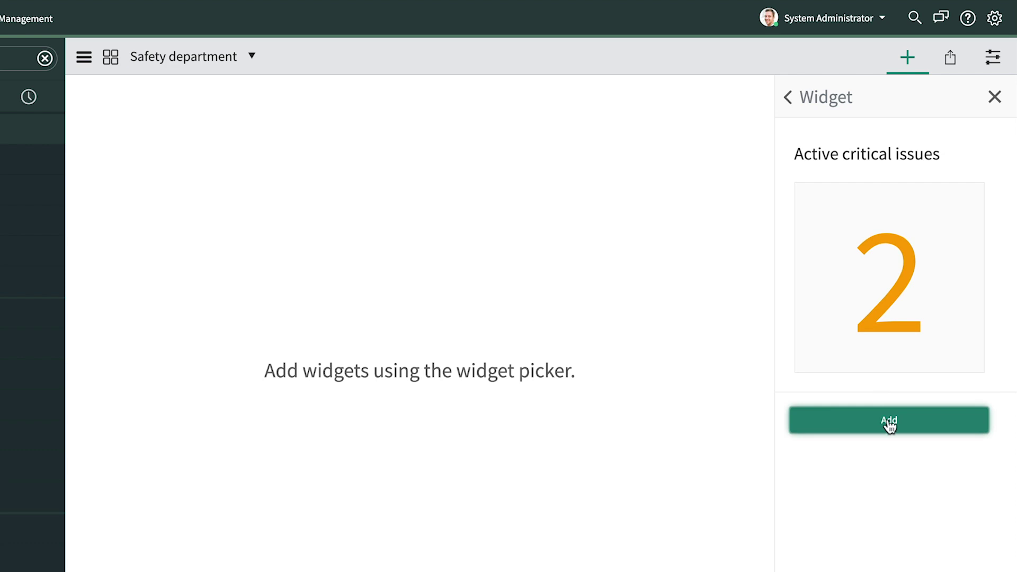
pyautogui.click(888, 422)
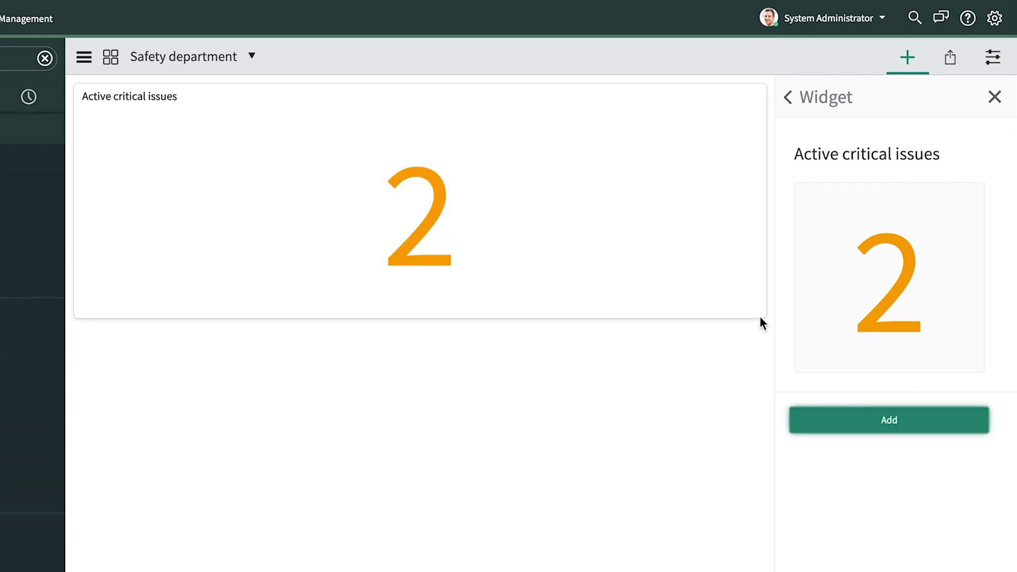
pyautogui.moveTo(762, 316); pyautogui.dragTo(410, 313)
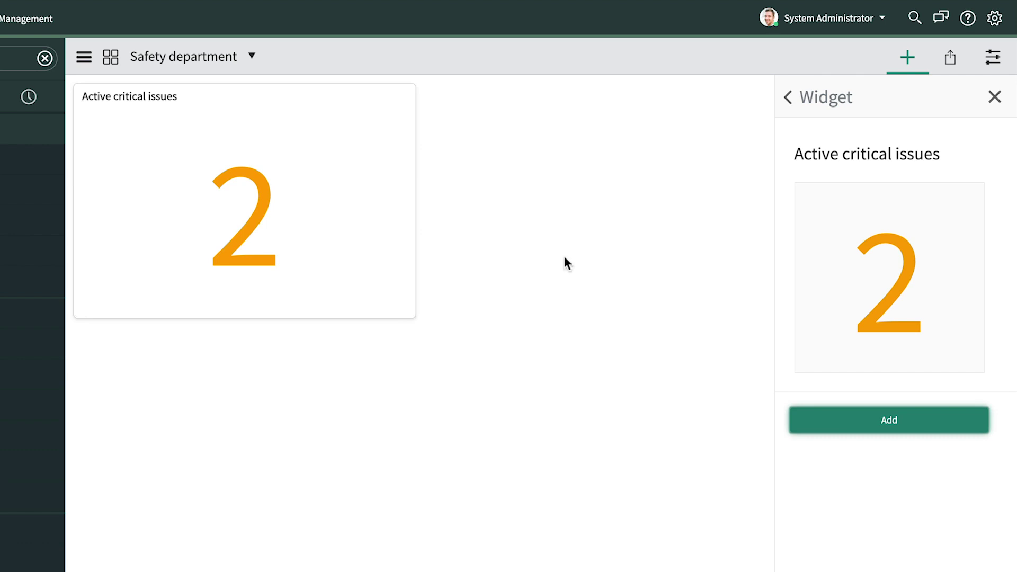
# Add the Active safety issues by category pie widget and arrange both side by side
pyautogui.click(787, 100)
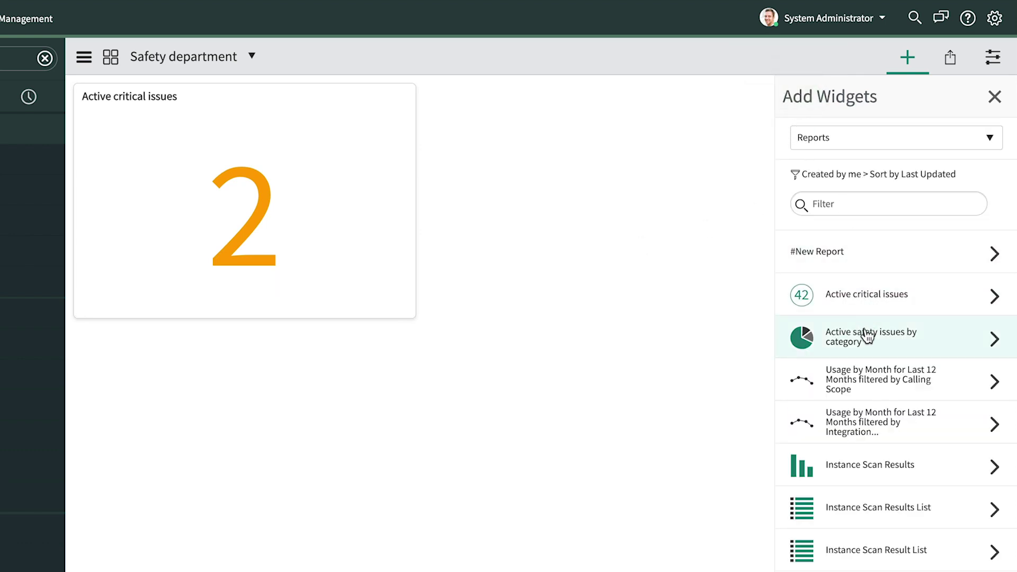
pyautogui.click(865, 335)
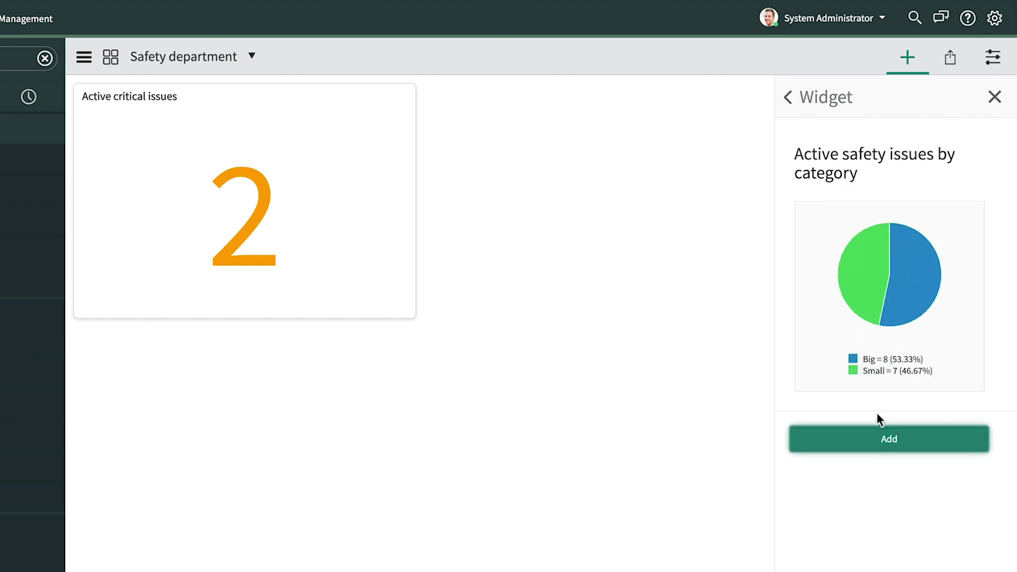
pyautogui.click(882, 439)
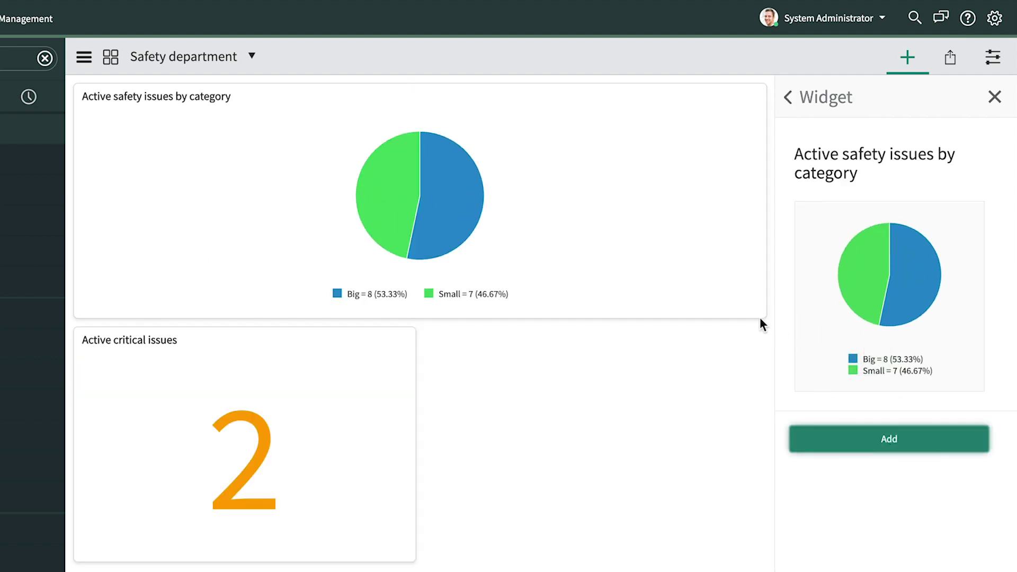
pyautogui.moveTo(744, 310); pyautogui.dragTo(411, 290)
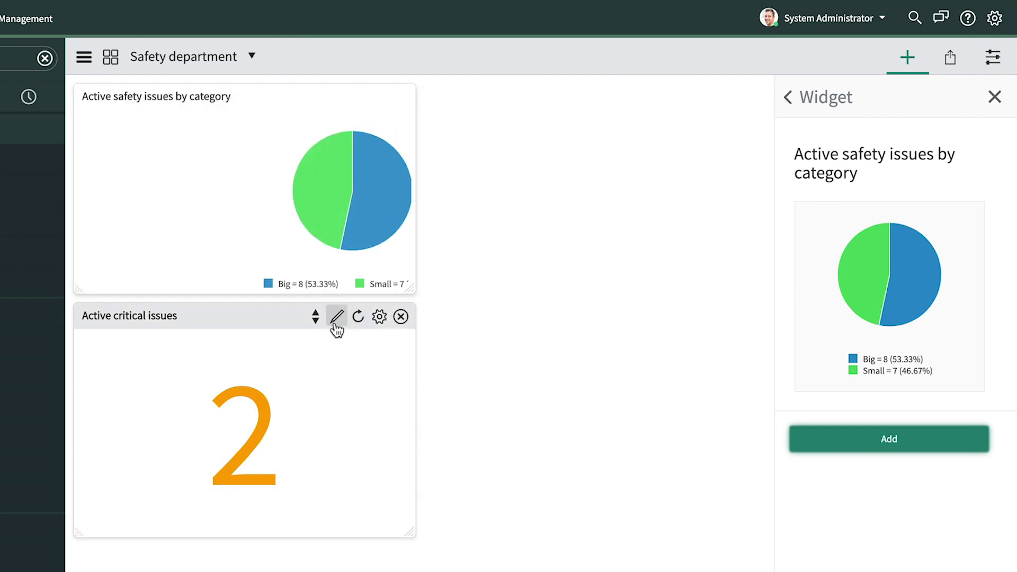
pyautogui.moveTo(256, 323); pyautogui.dragTo(604, 133)
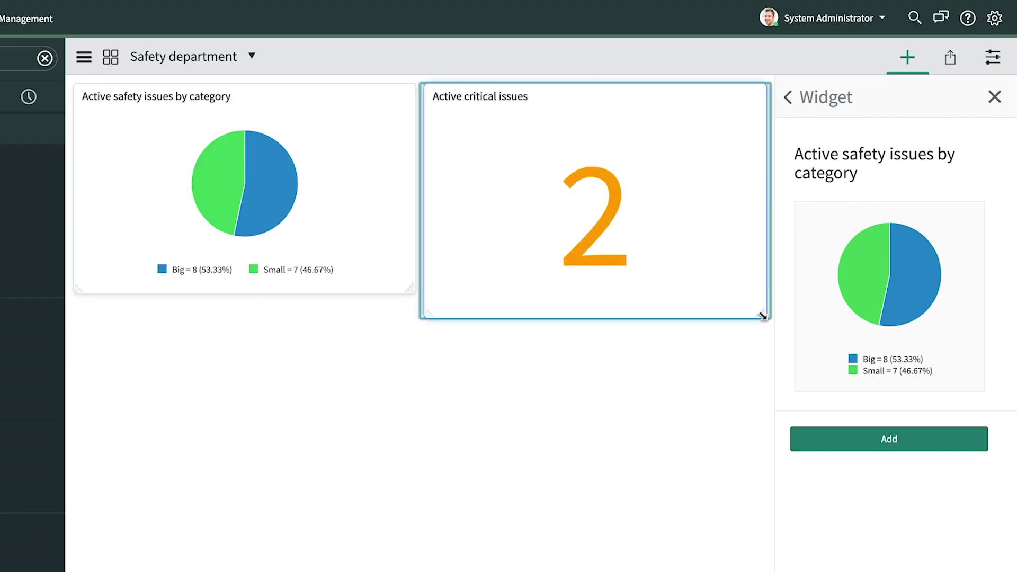
pyautogui.moveTo(762, 310); pyautogui.dragTo(765, 291)
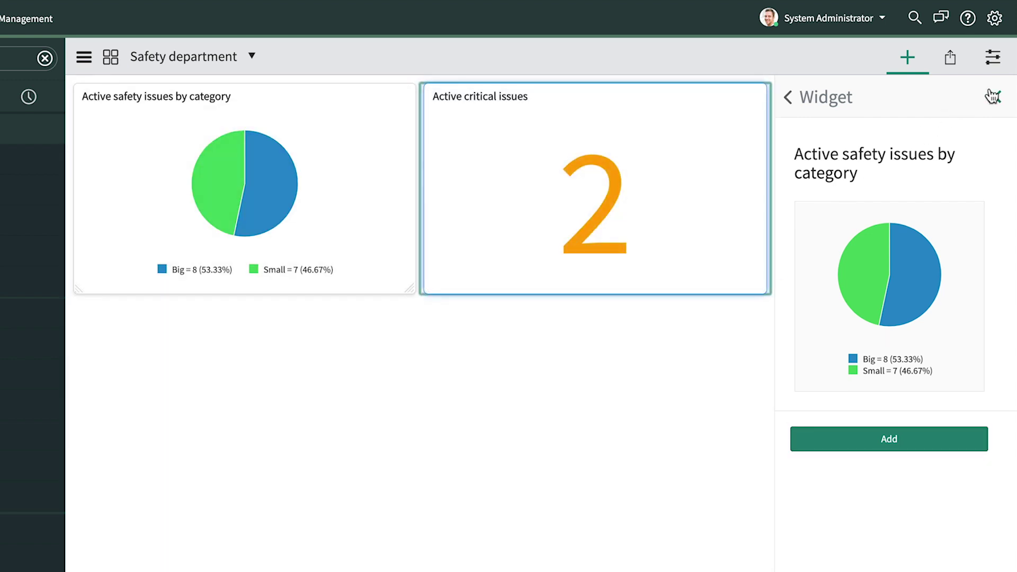
pyautogui.click(994, 97)
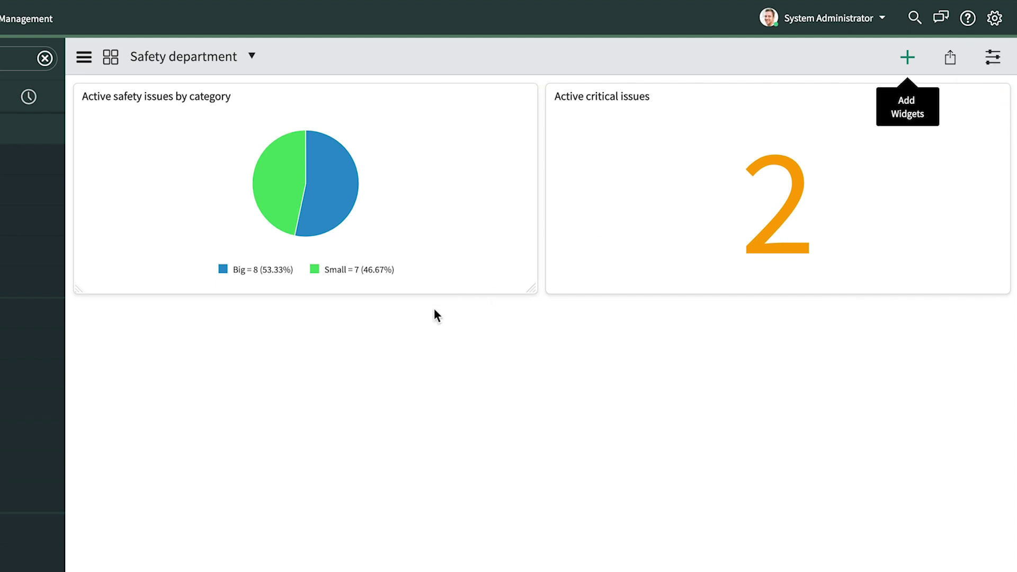
# Open the Issues list filtered to State not Complete and Category Big, showing 8 records
pyautogui.moveTo(327, 204)
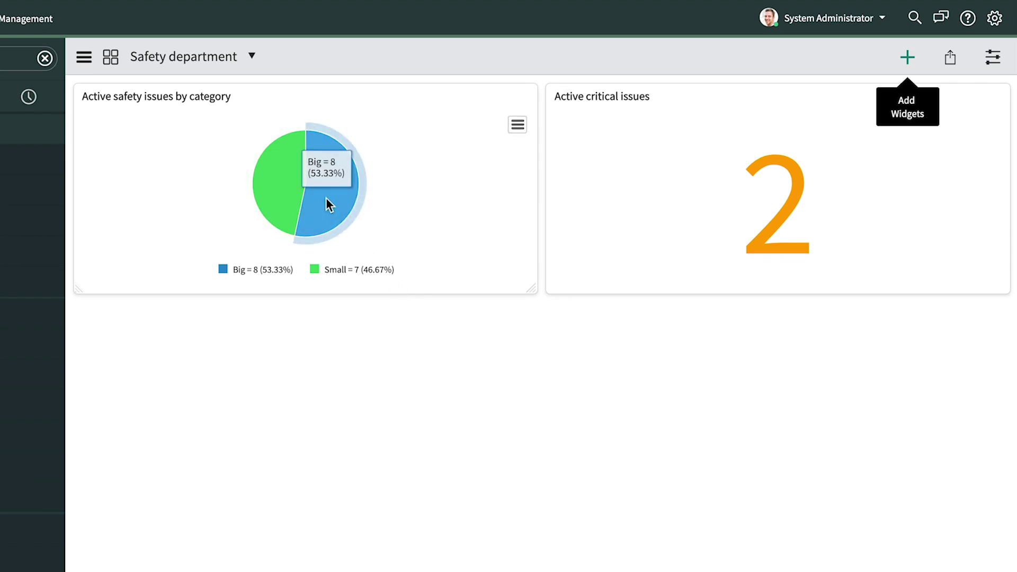
pyautogui.click(326, 205)
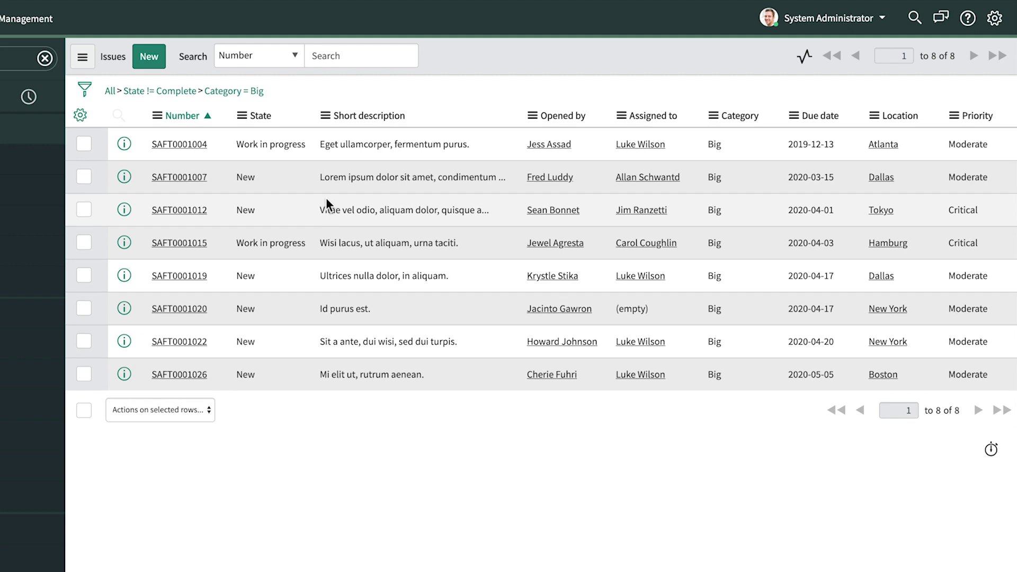